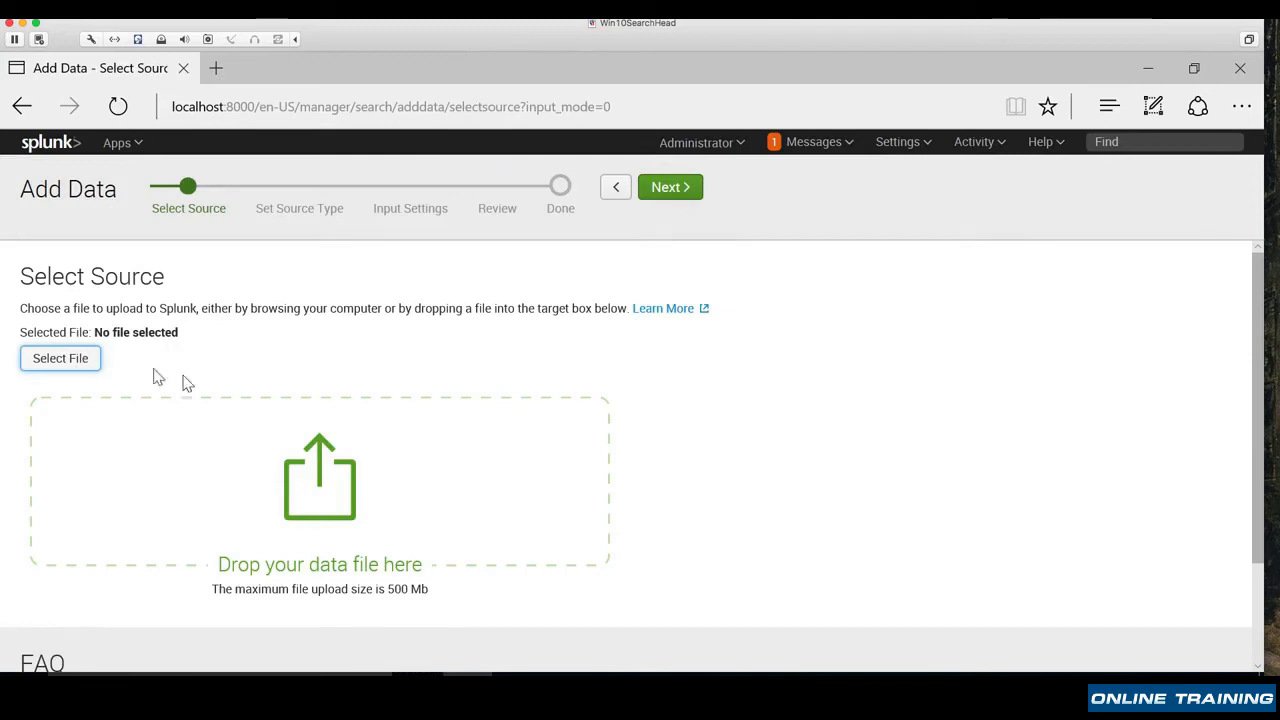
Upload homeworkdataset.csv from Downloads as the data source and accept the csv source type
click(252, 193)
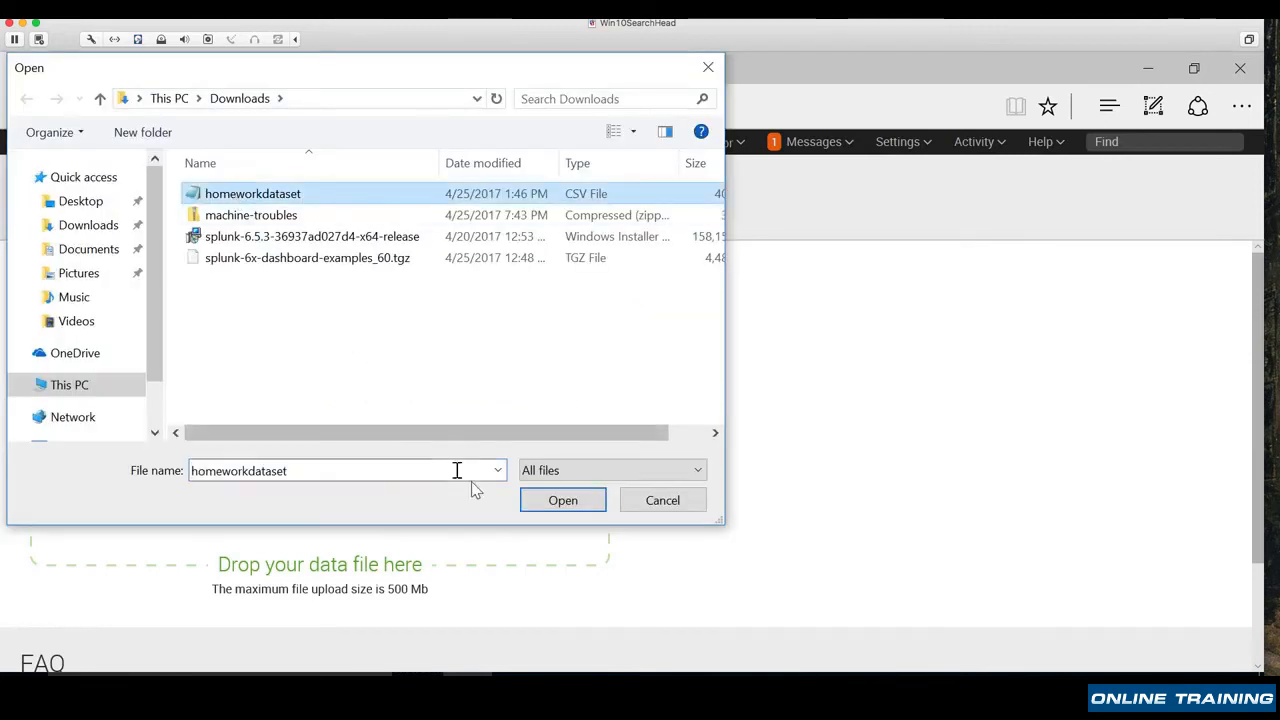
click(563, 500)
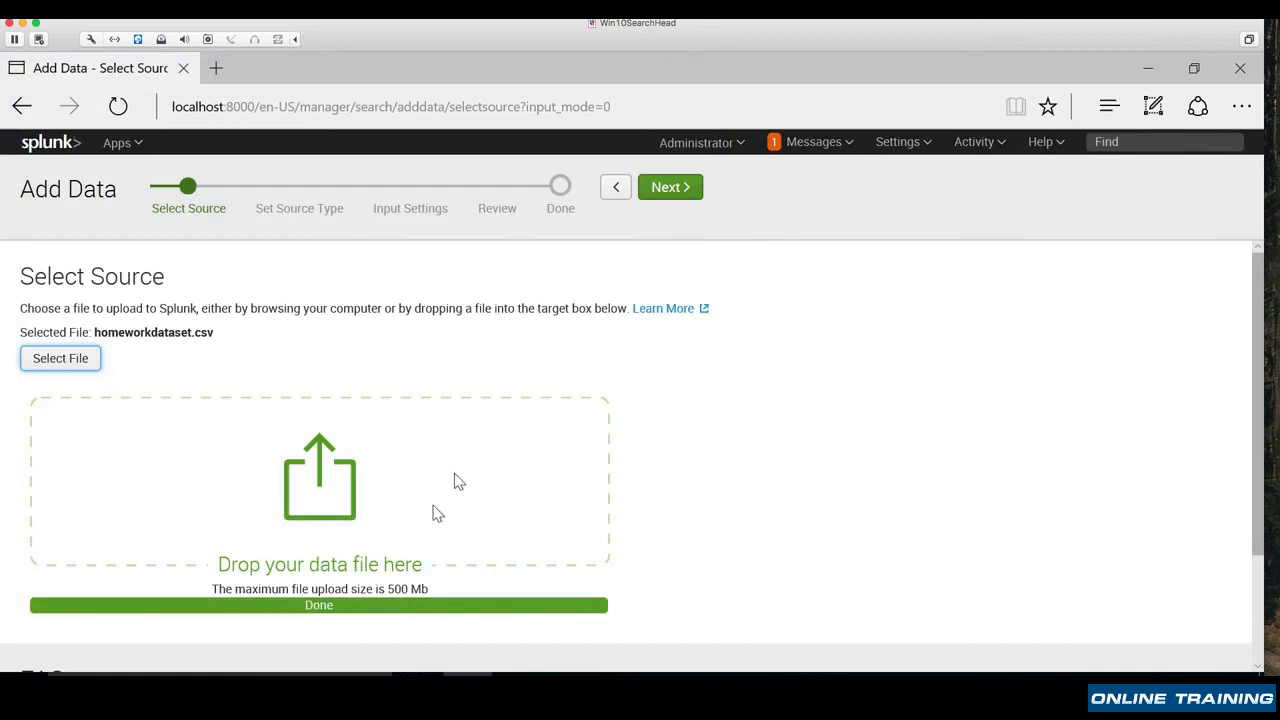
click(662, 195)
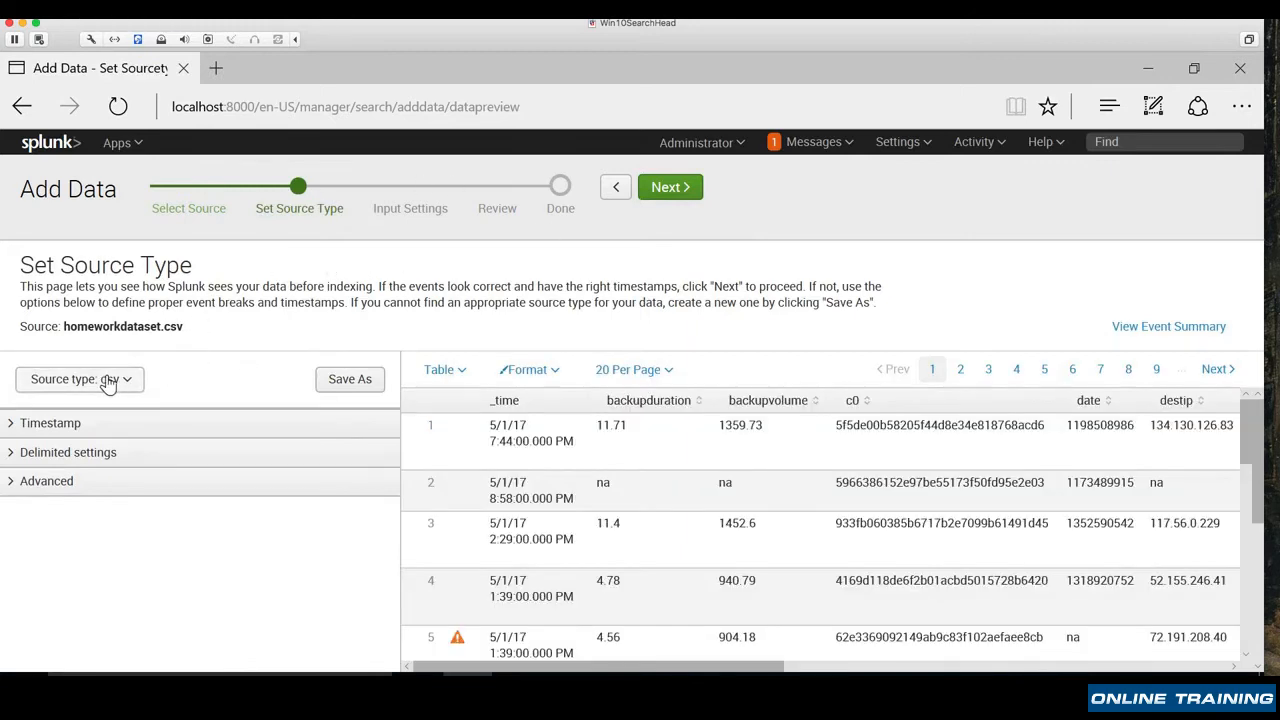
scroll(583, 531, down, 2)
scroll(583, 532, up, 2)
click(672, 188)
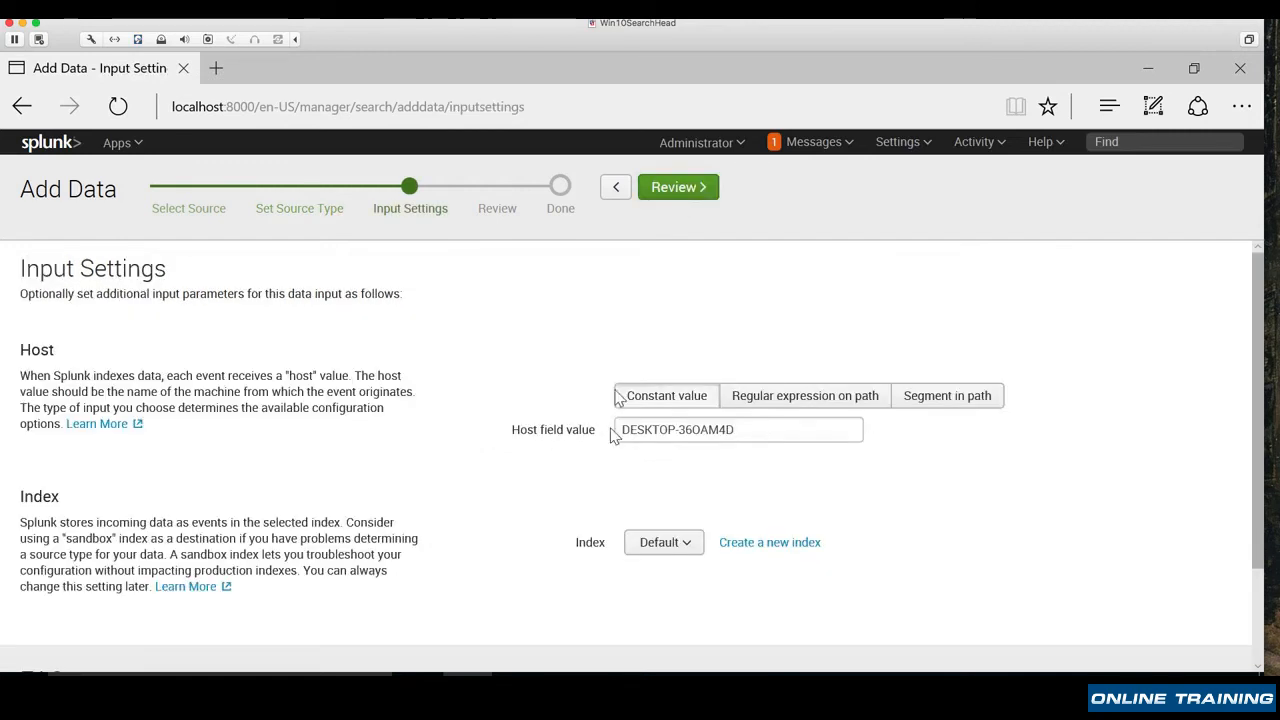
Set the constant host field value for the uploaded data to homework
scroll(528, 486, down, 2)
click(760, 379)
drag(797, 370, 628, 358)
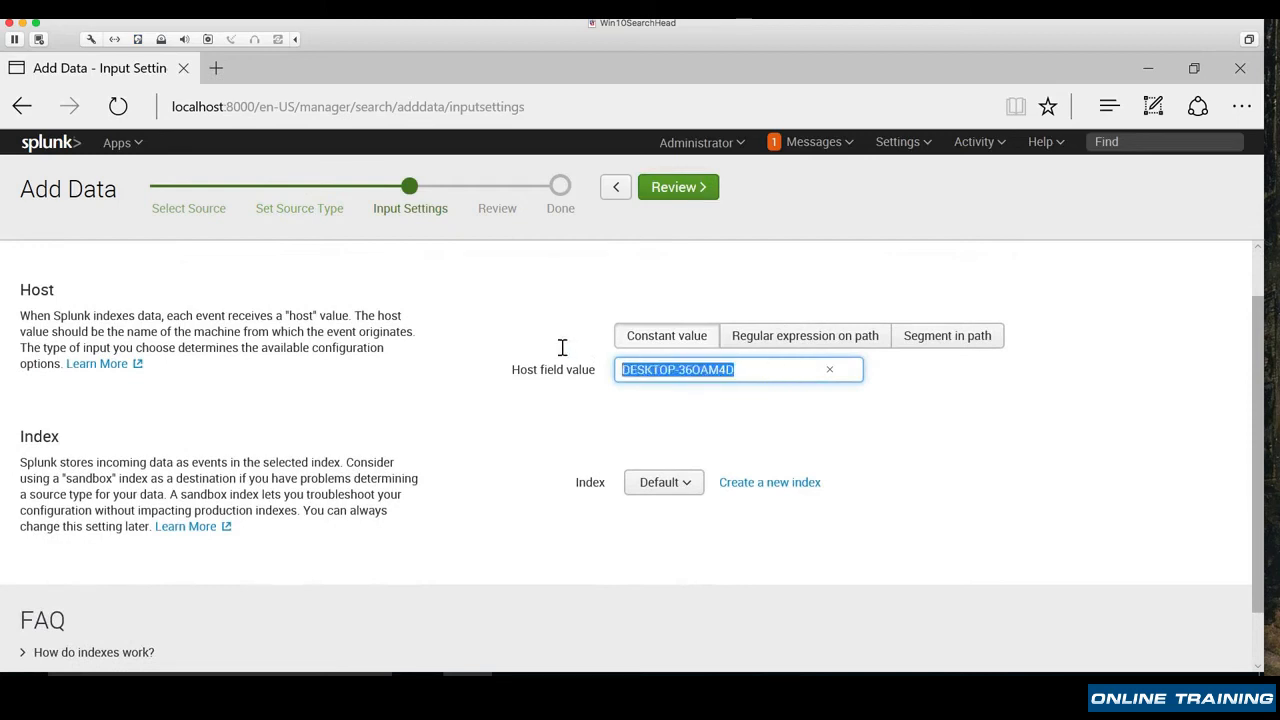
text(homewo)
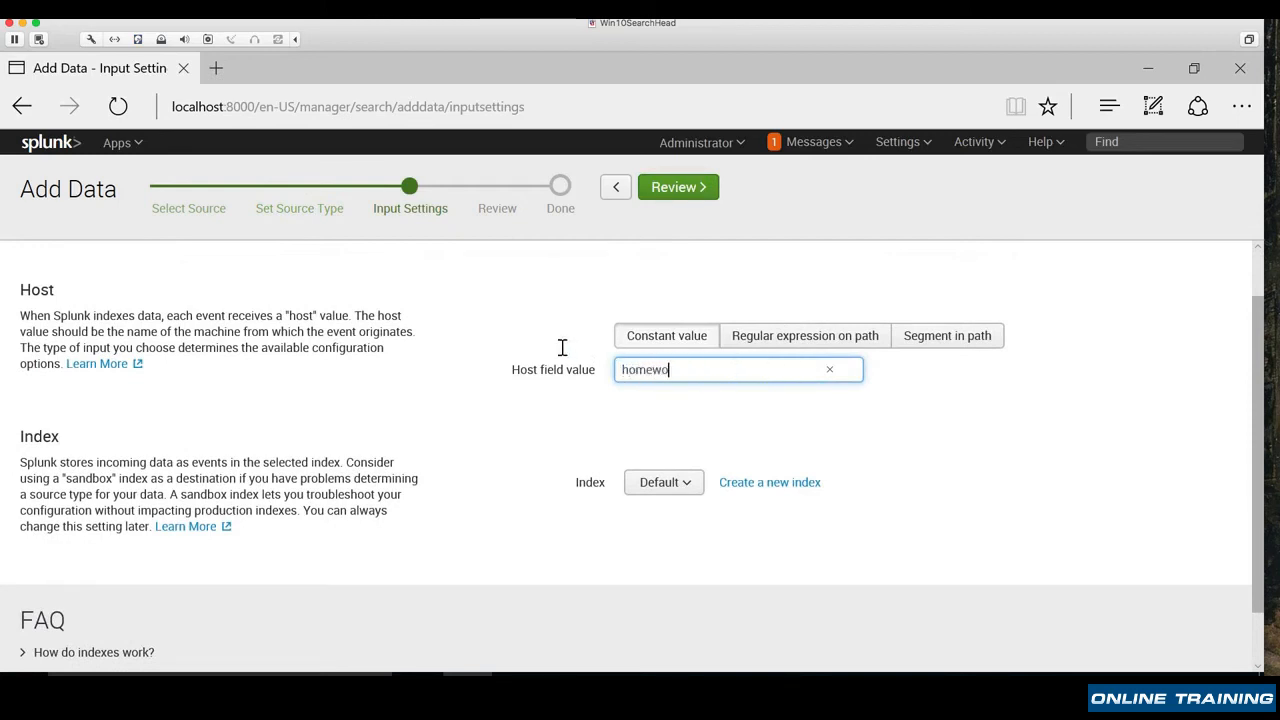
text(rk)
click(536, 452)
scroll(543, 491, down, 2)
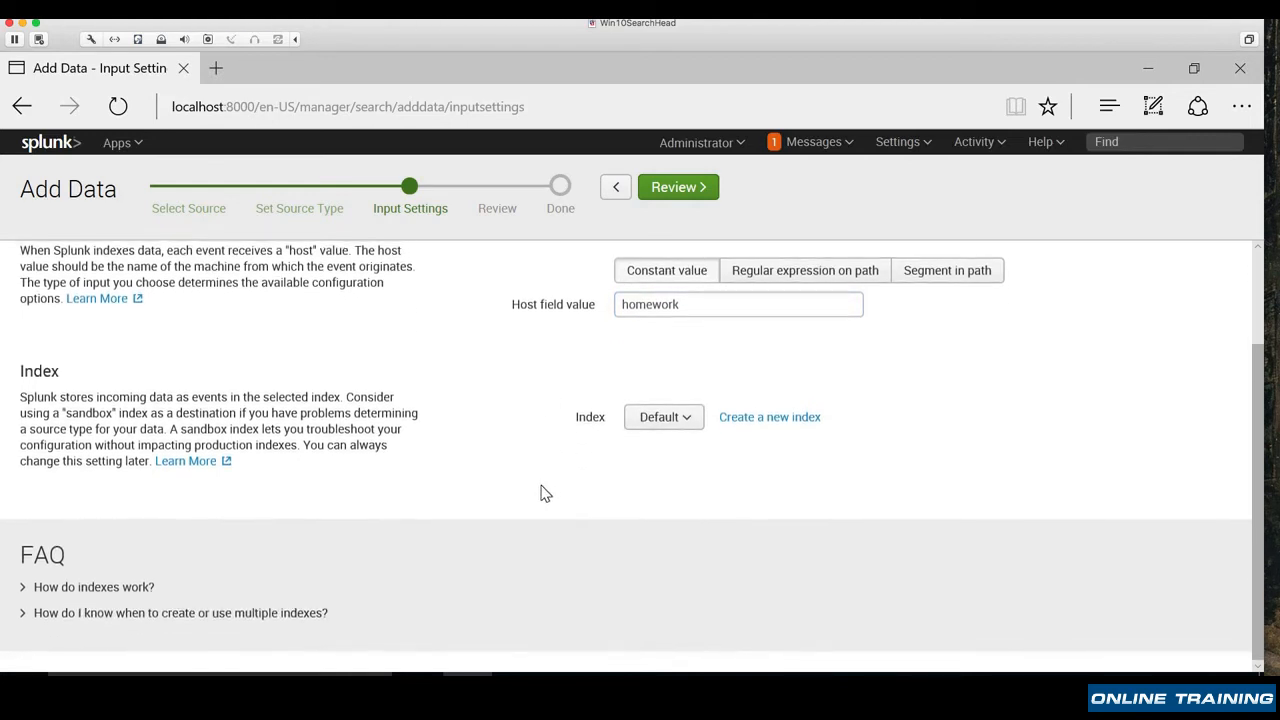
Review the input settings with the default index and submit the file upload
scroll(600, 350, up, 3)
click(688, 189)
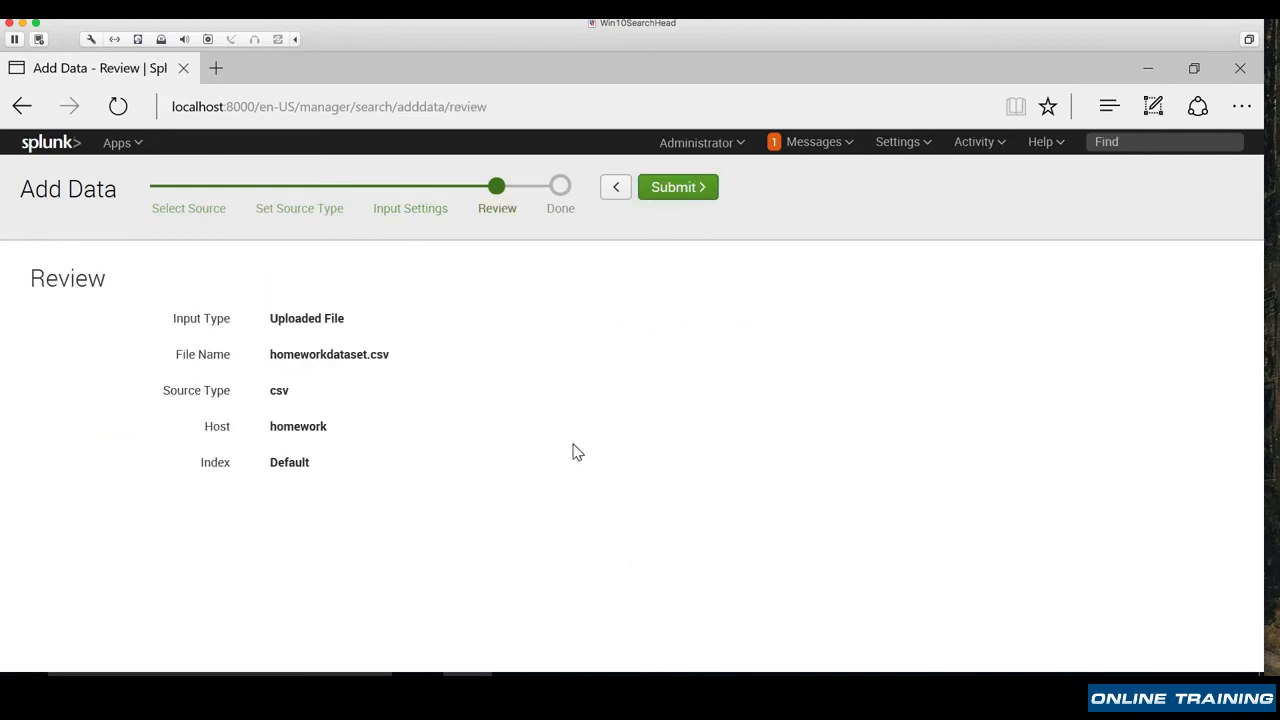
click(680, 190)
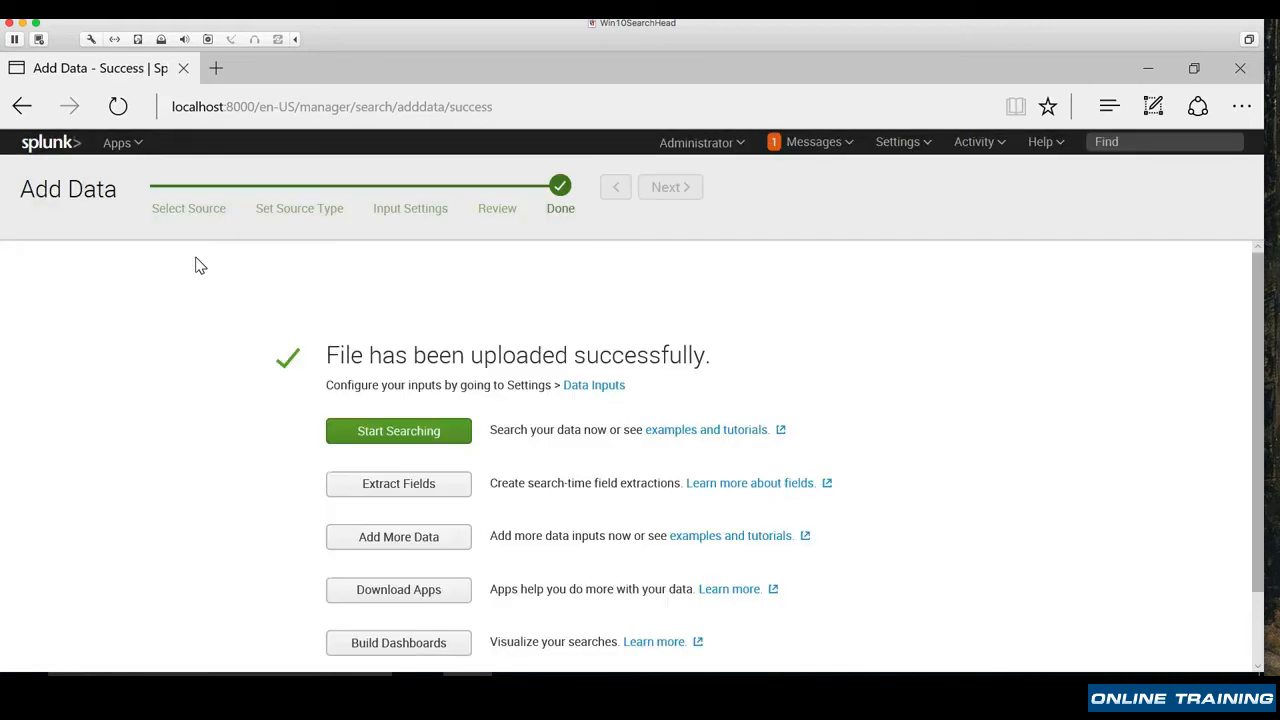
Open the Search & Reporting app and search all time for host=homework
click(68, 152)
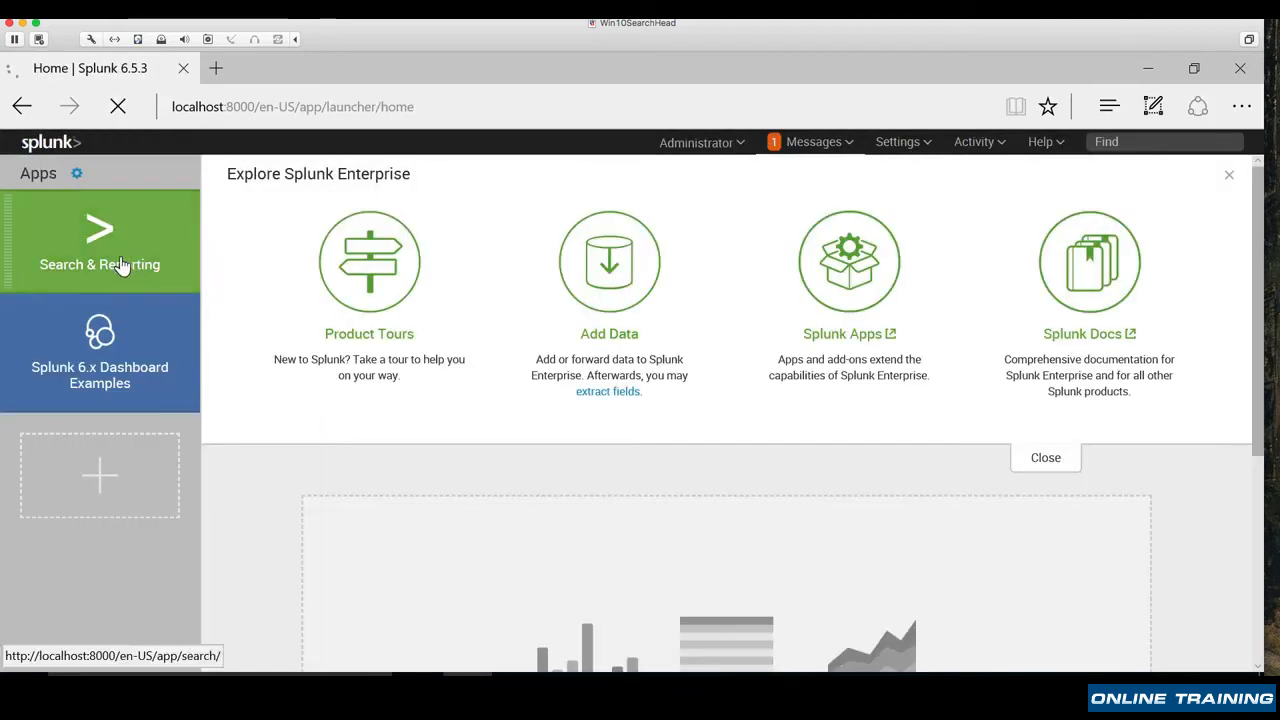
click(120, 265)
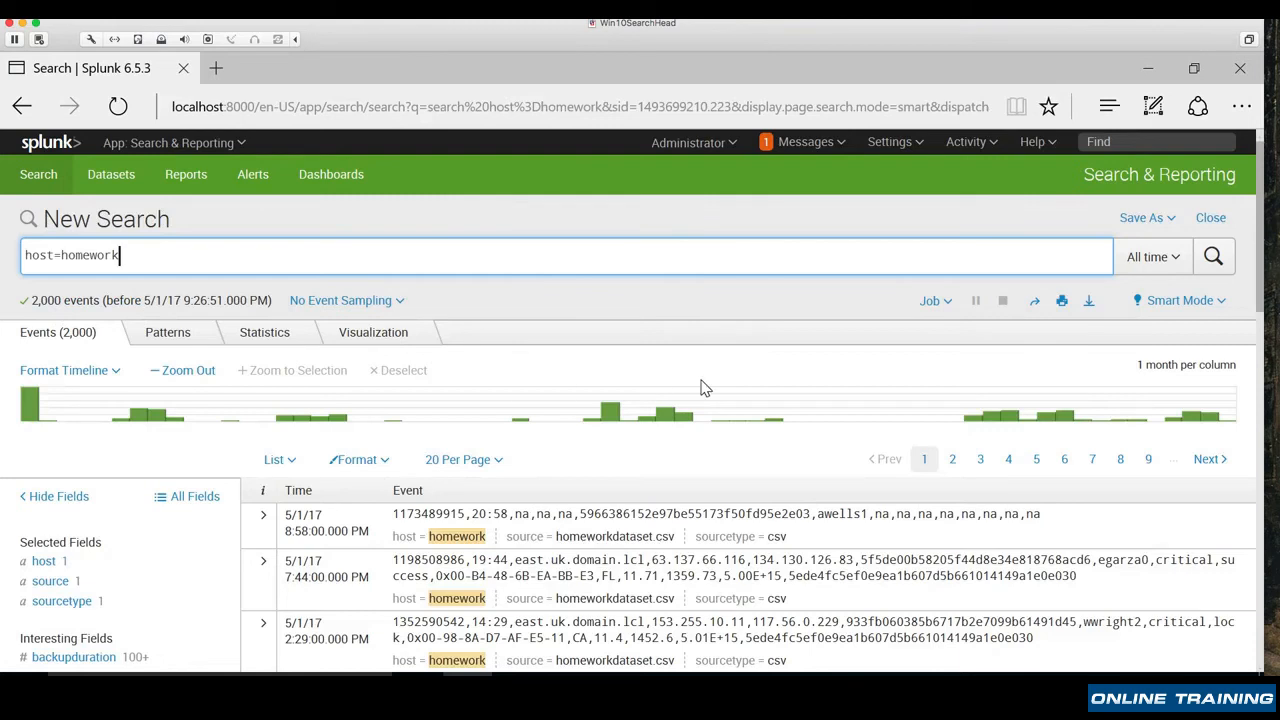
scroll(200, 546, down, 4)
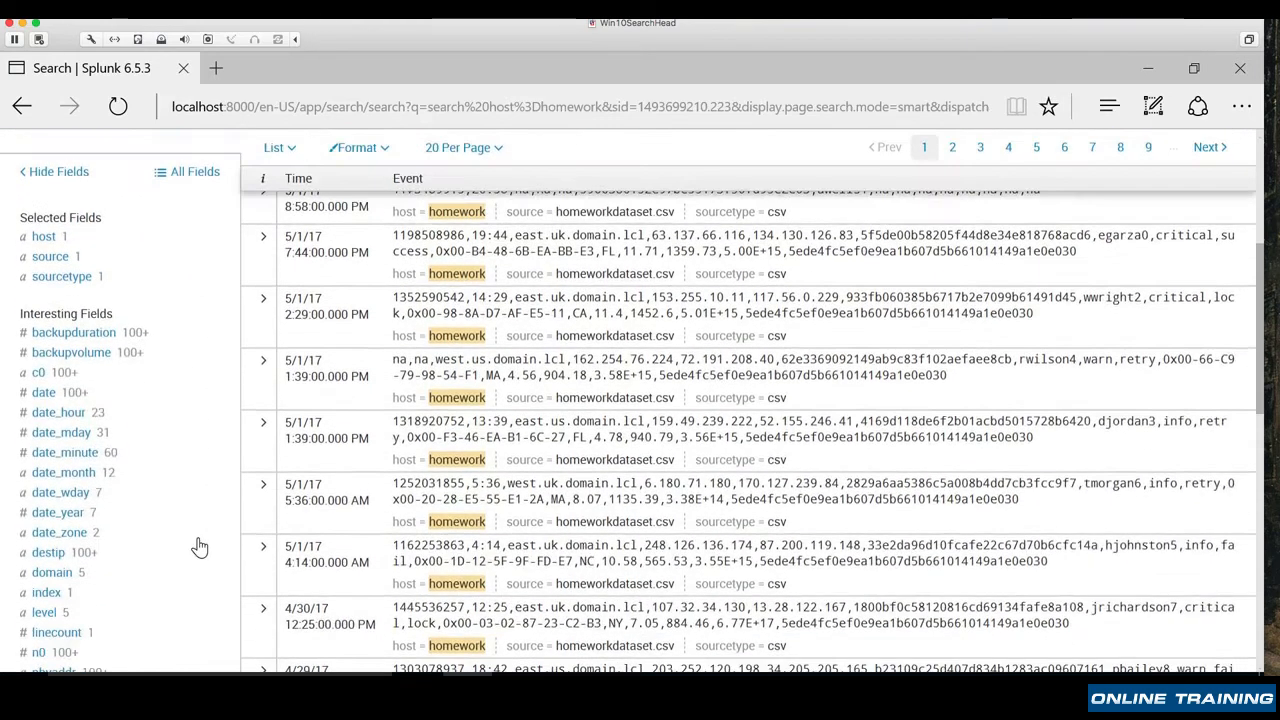
scroll(200, 546, up, 4)
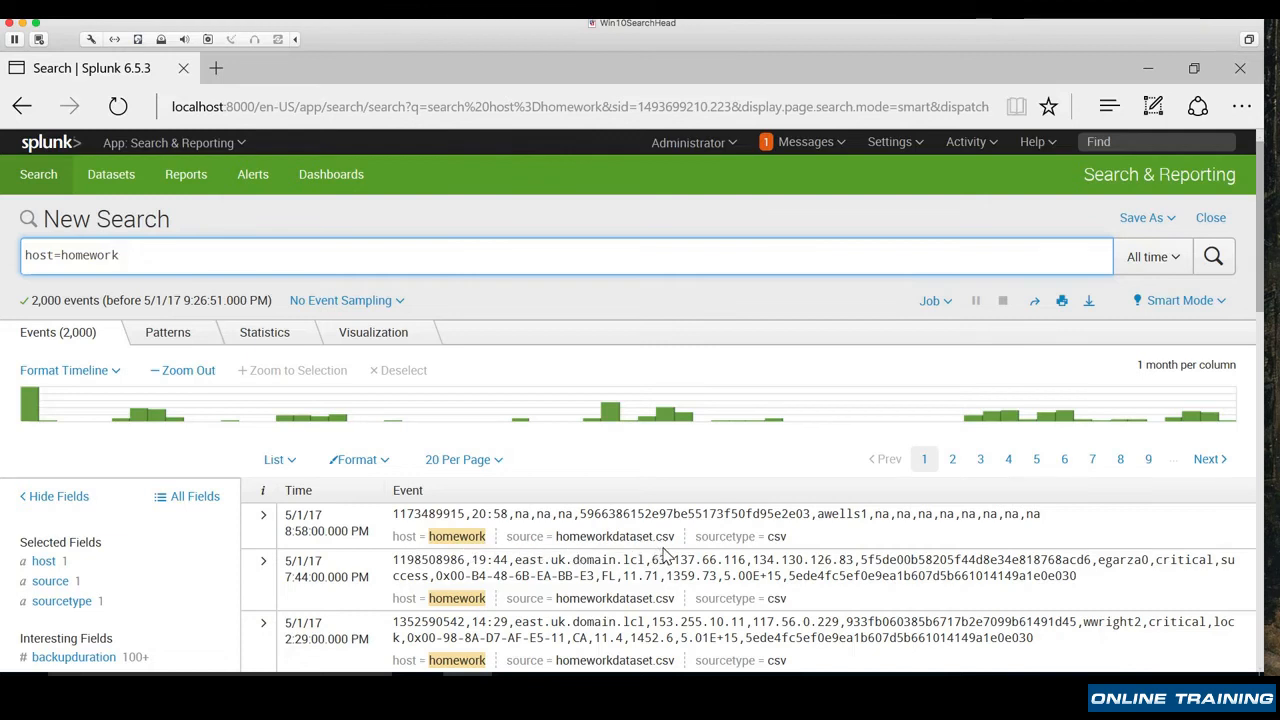
Inspect the values of the domain field, and run the search extended with domain=*
scroll(166, 529, down, 5)
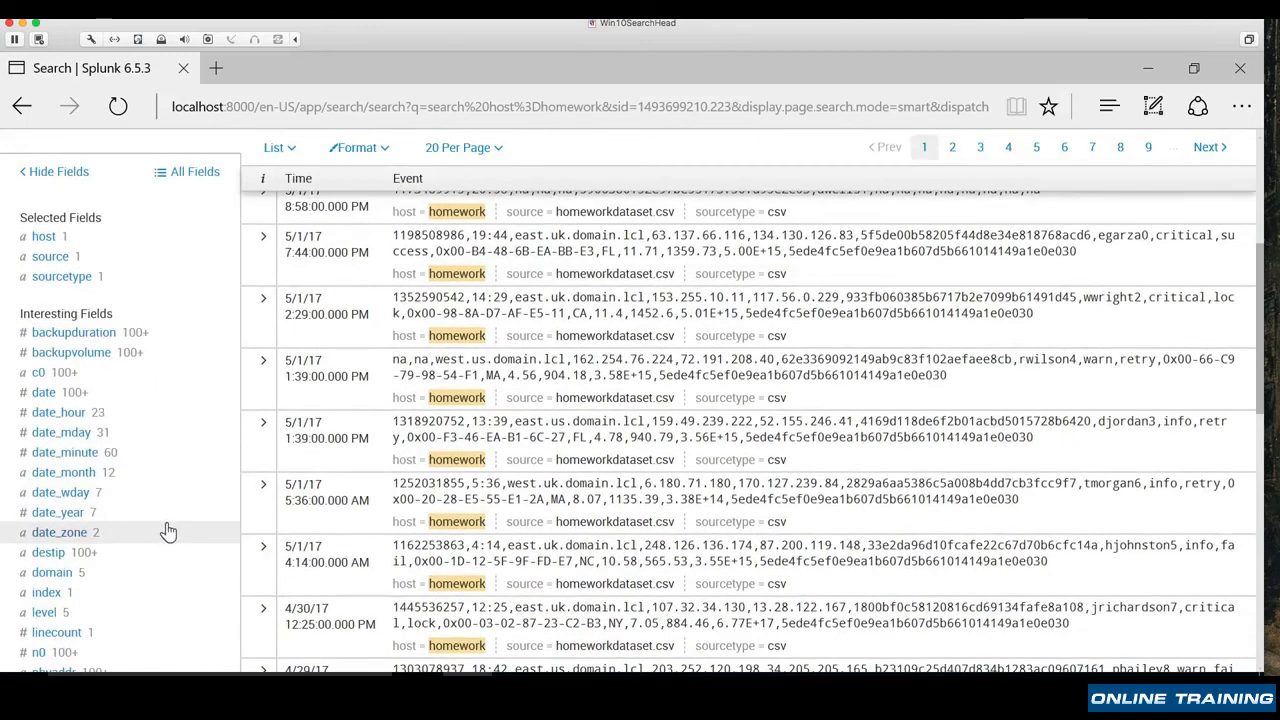
scroll(168, 532, down, 3)
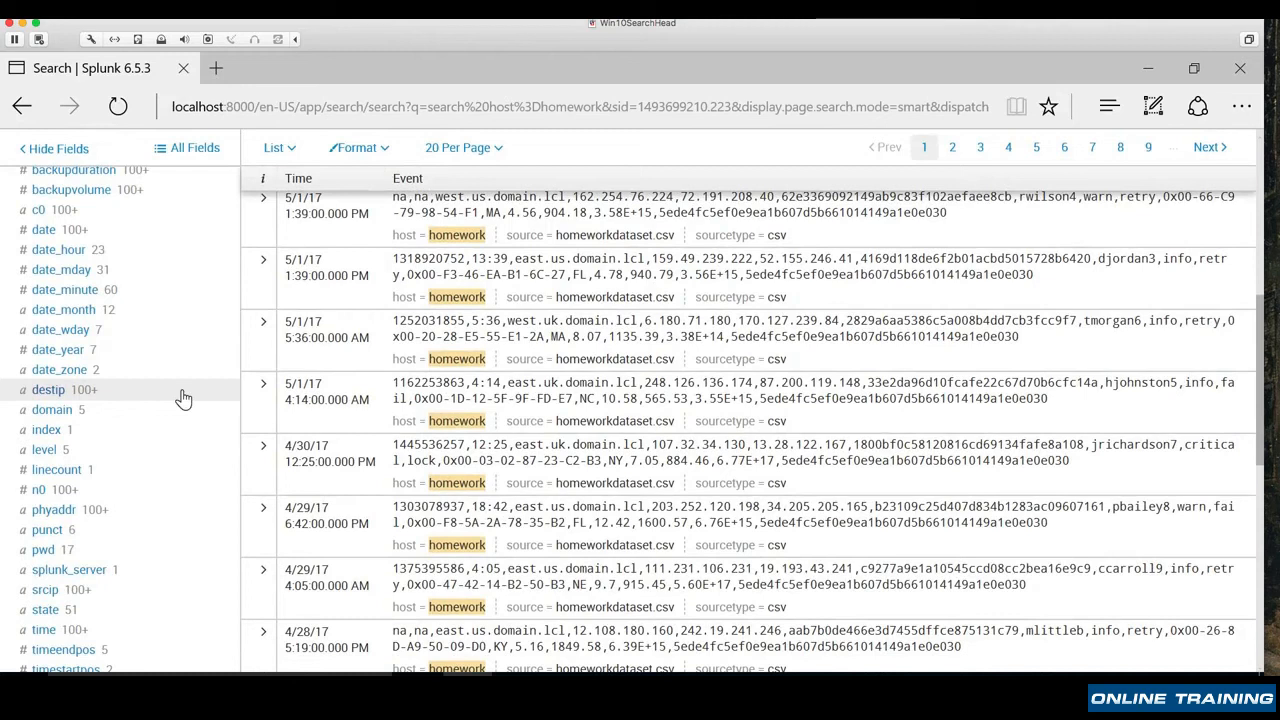
click(52, 410)
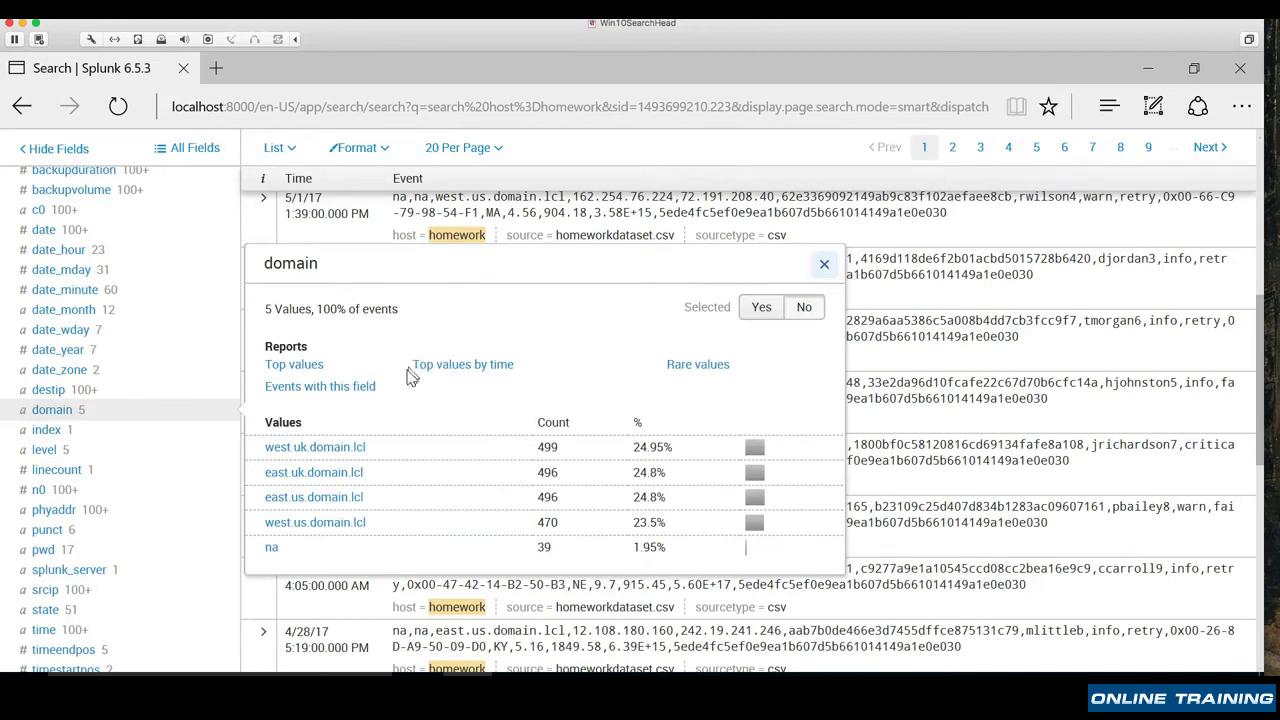
click(826, 265)
scroll(200, 440, up, 5)
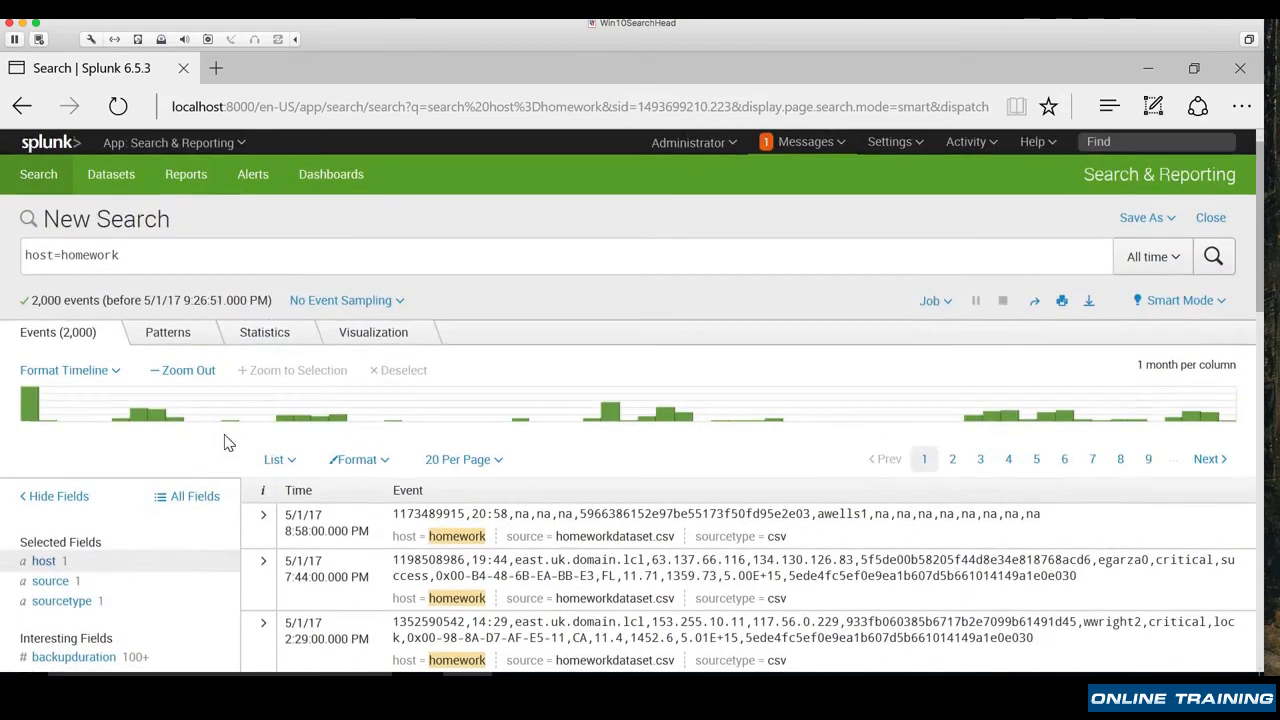
click(297, 248)
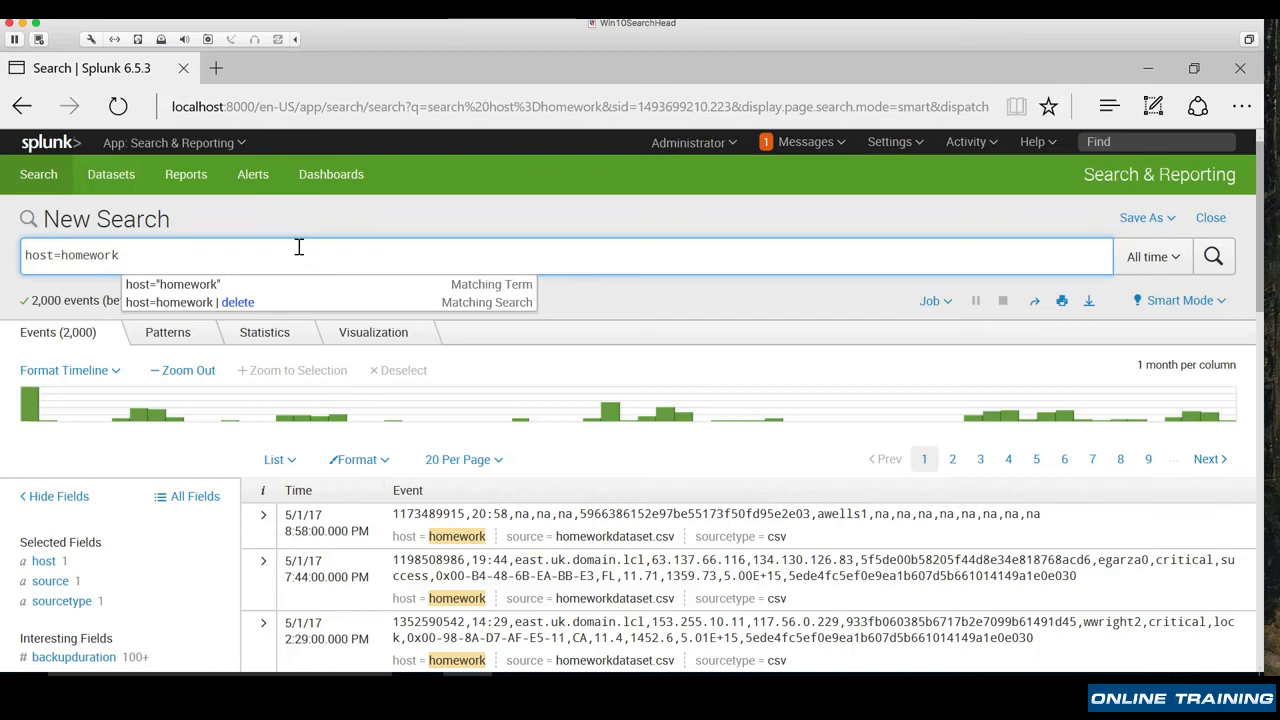
text(domain=*)
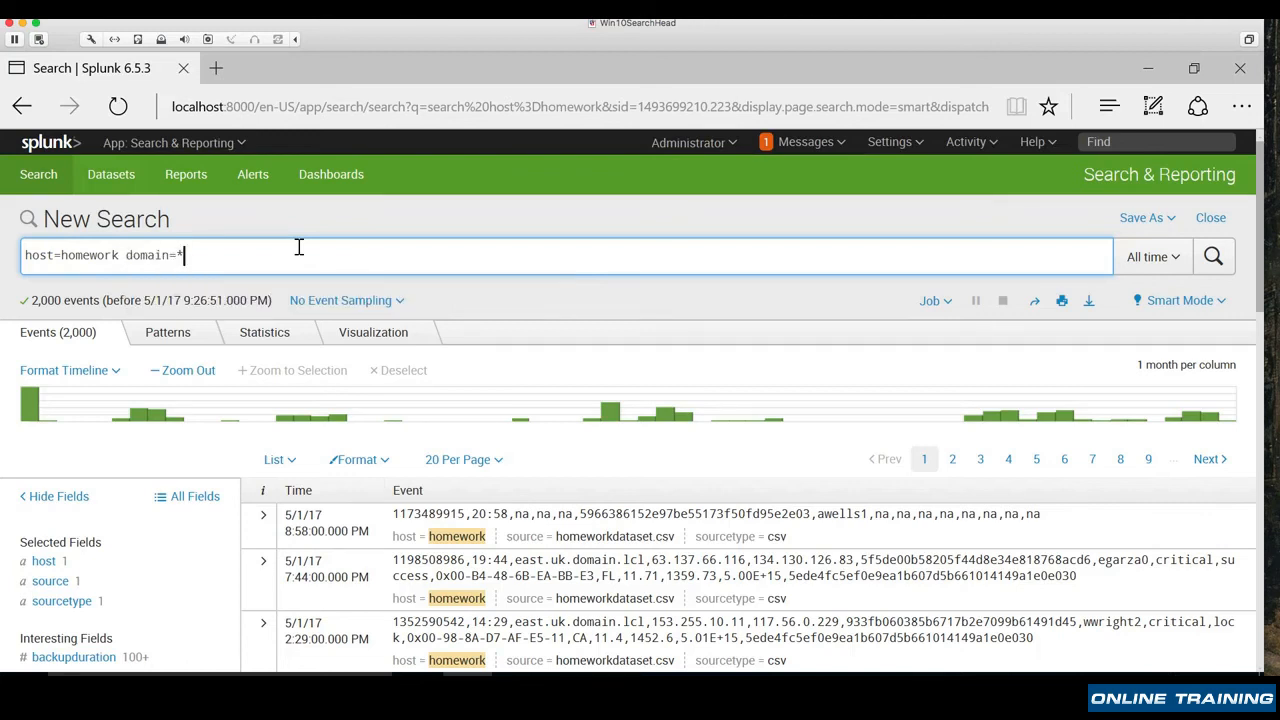
key(Return)
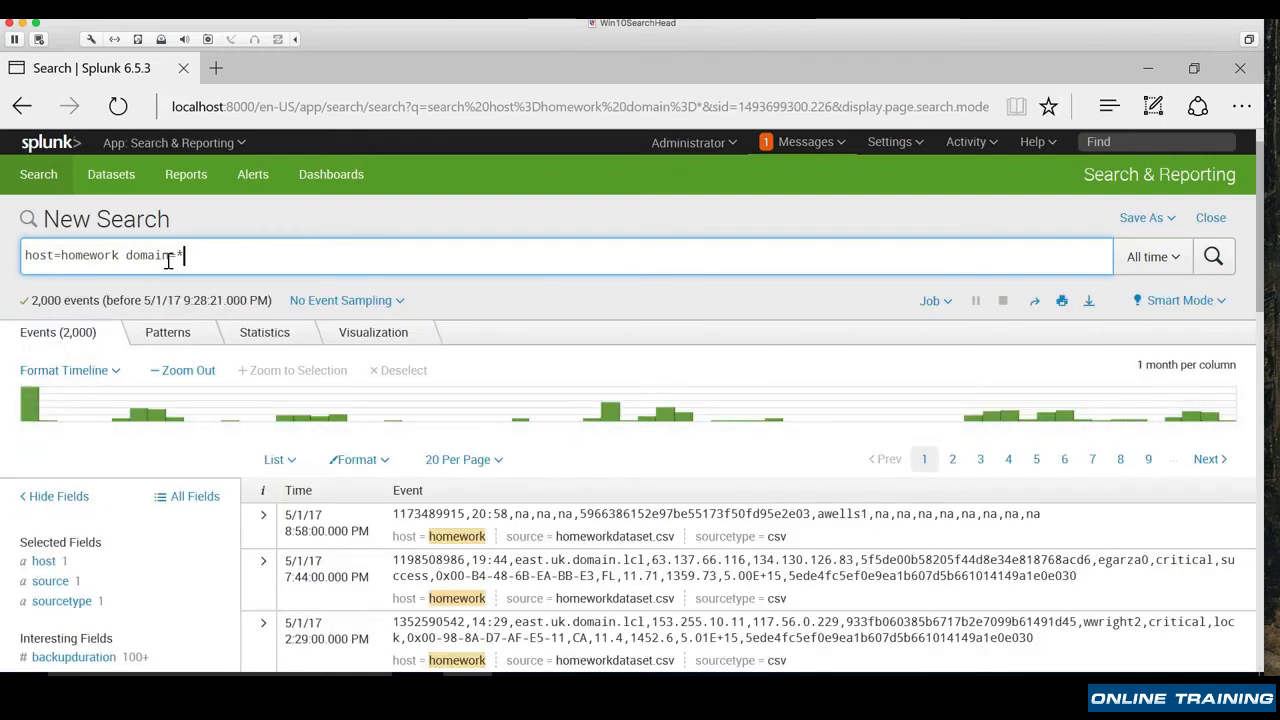
Inspect the values of the type field, and run the search narrowed with type=fail* OR lock*
scroll(193, 643, down, 3)
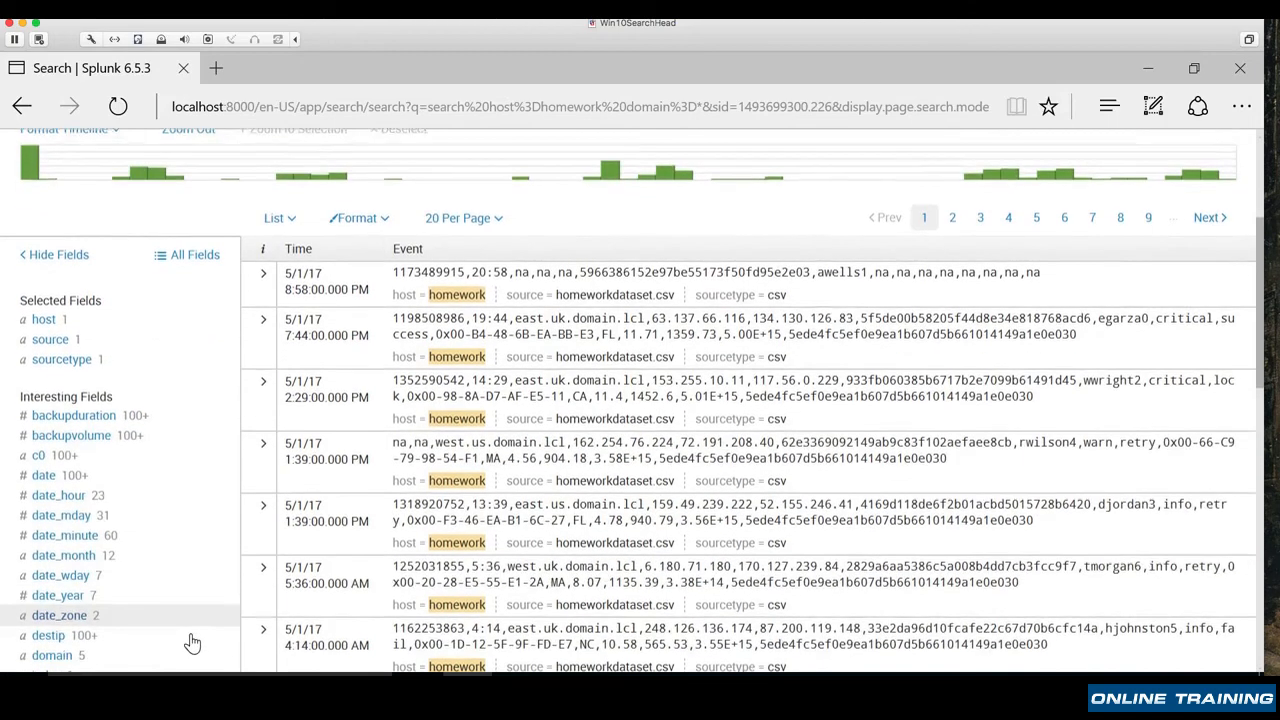
scroll(193, 643, down, 6)
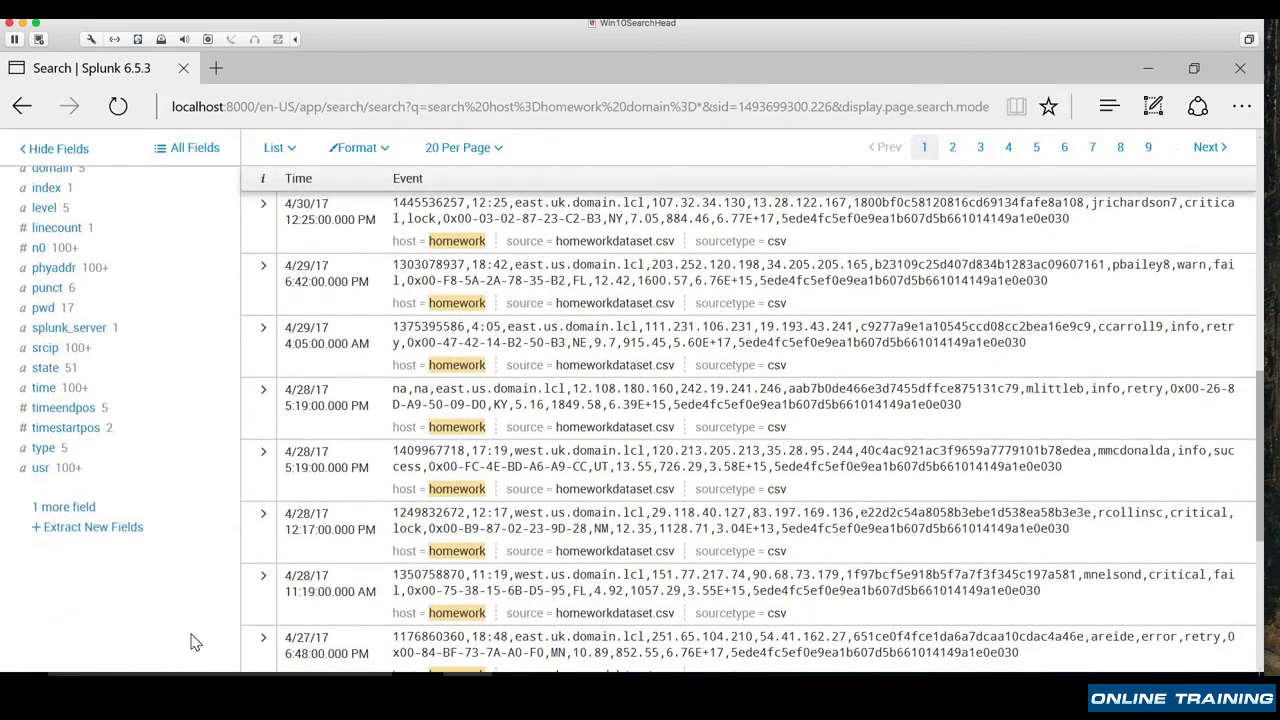
scroll(195, 642, up, 2)
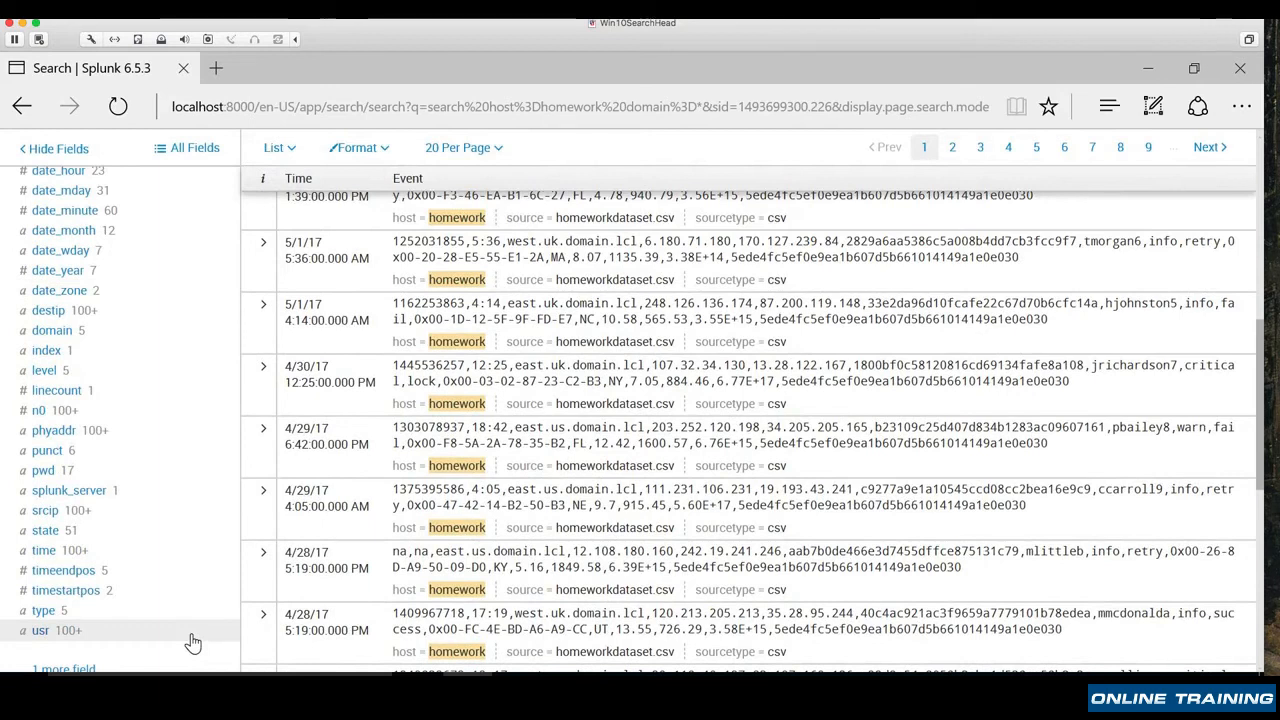
click(44, 612)
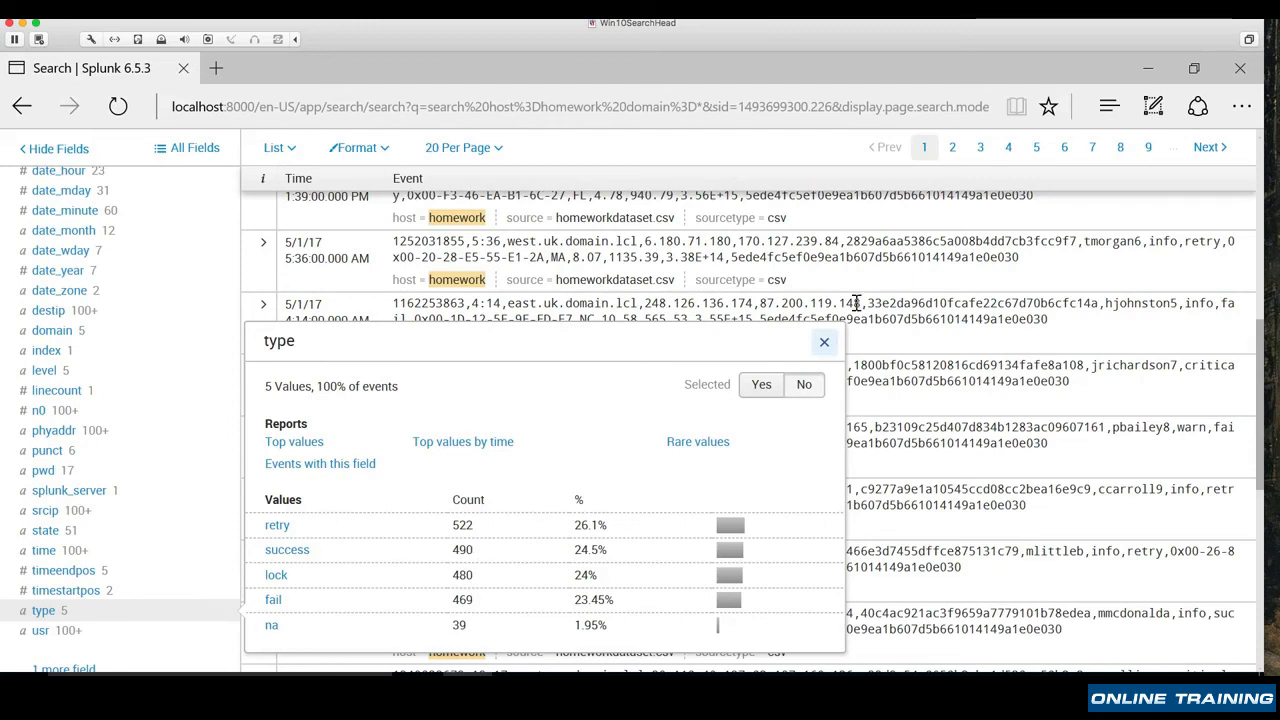
click(824, 344)
scroll(257, 414, up, 5)
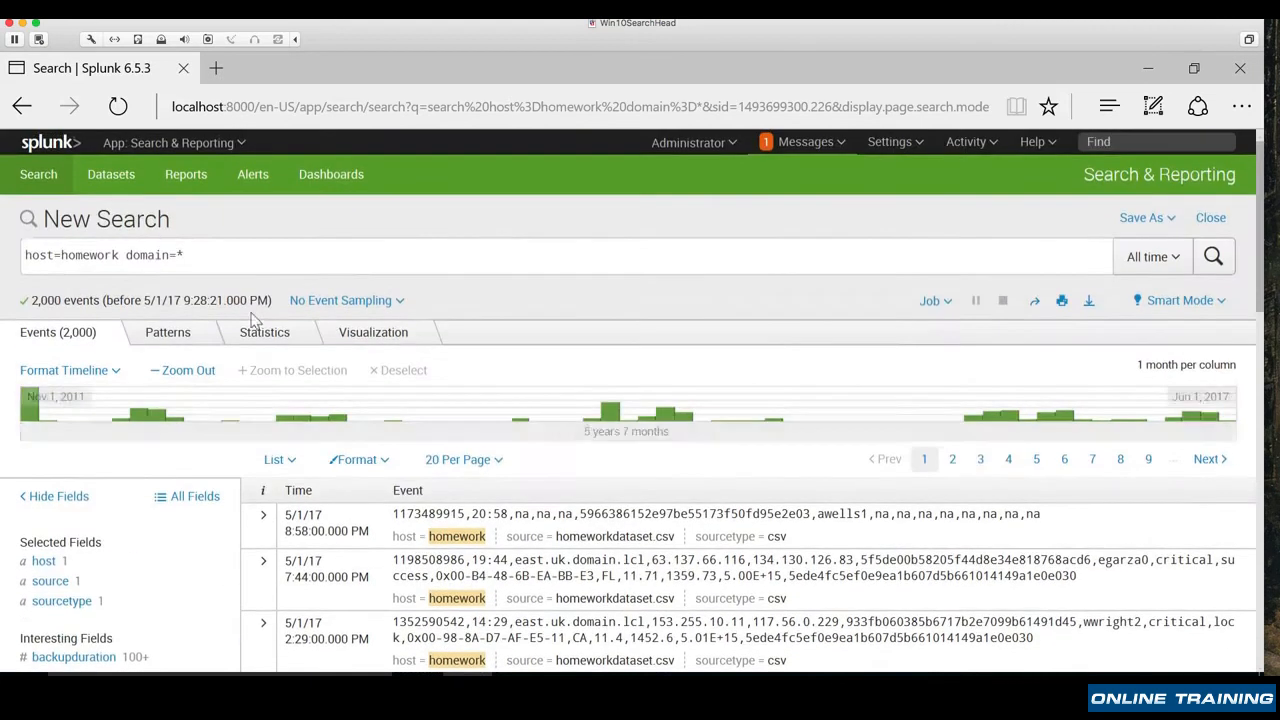
scroll(150, 549, down, 7)
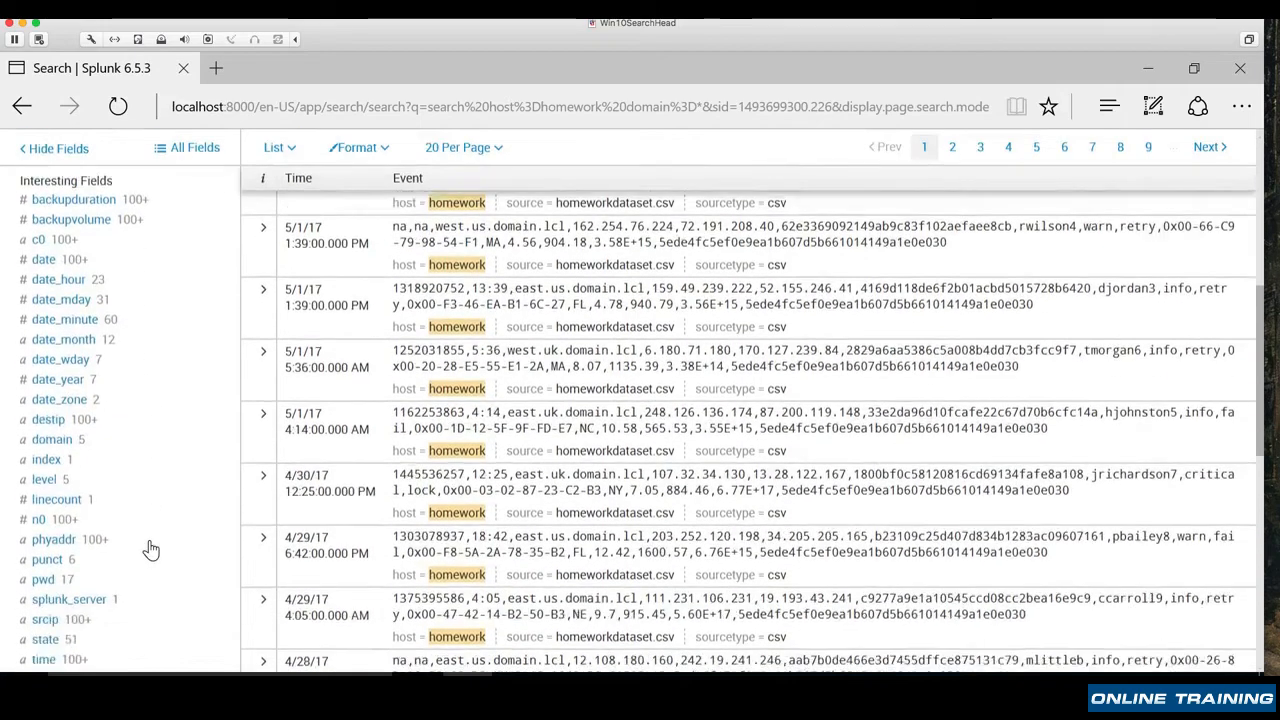
scroll(186, 540, up, 8)
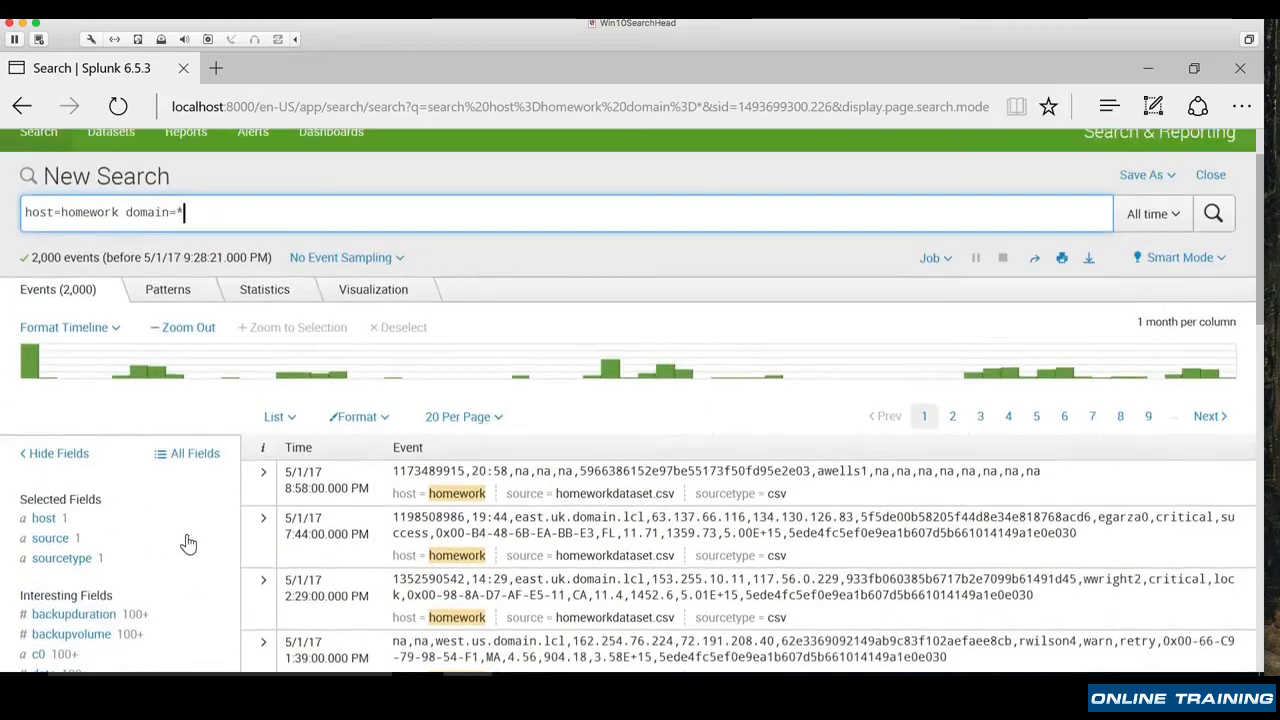
text(type=)
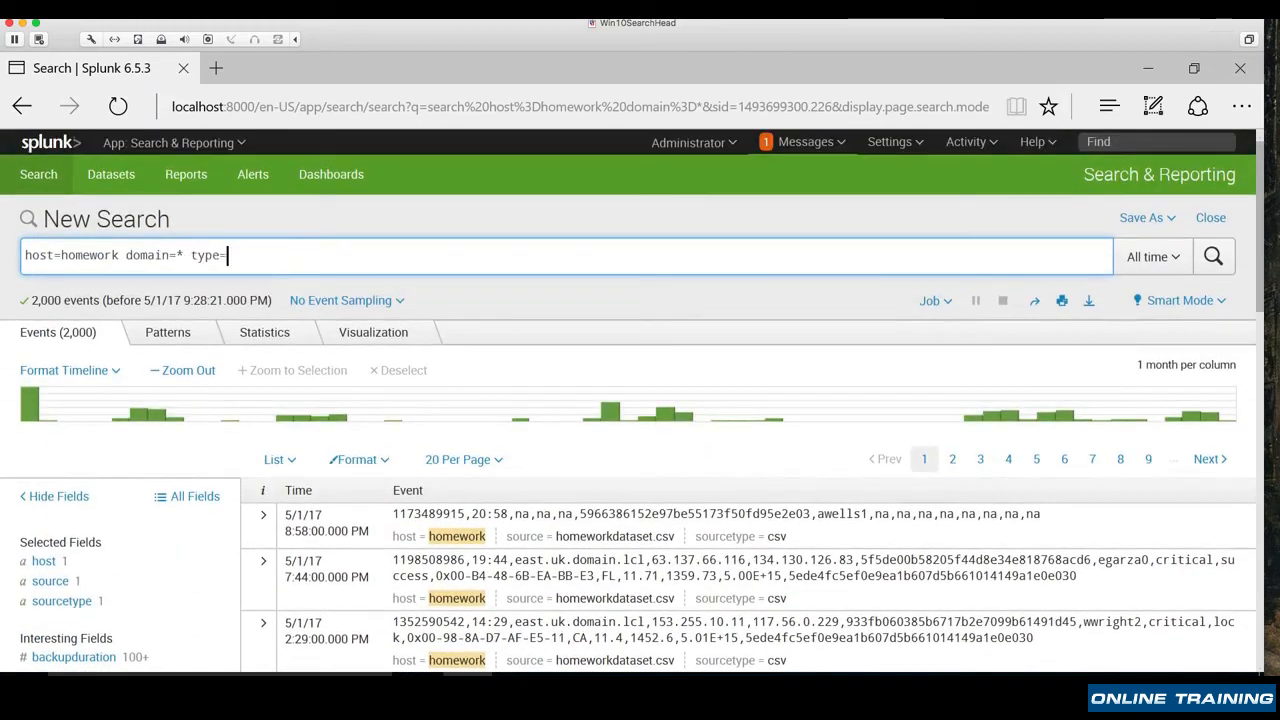
text(fail* OR lock*)
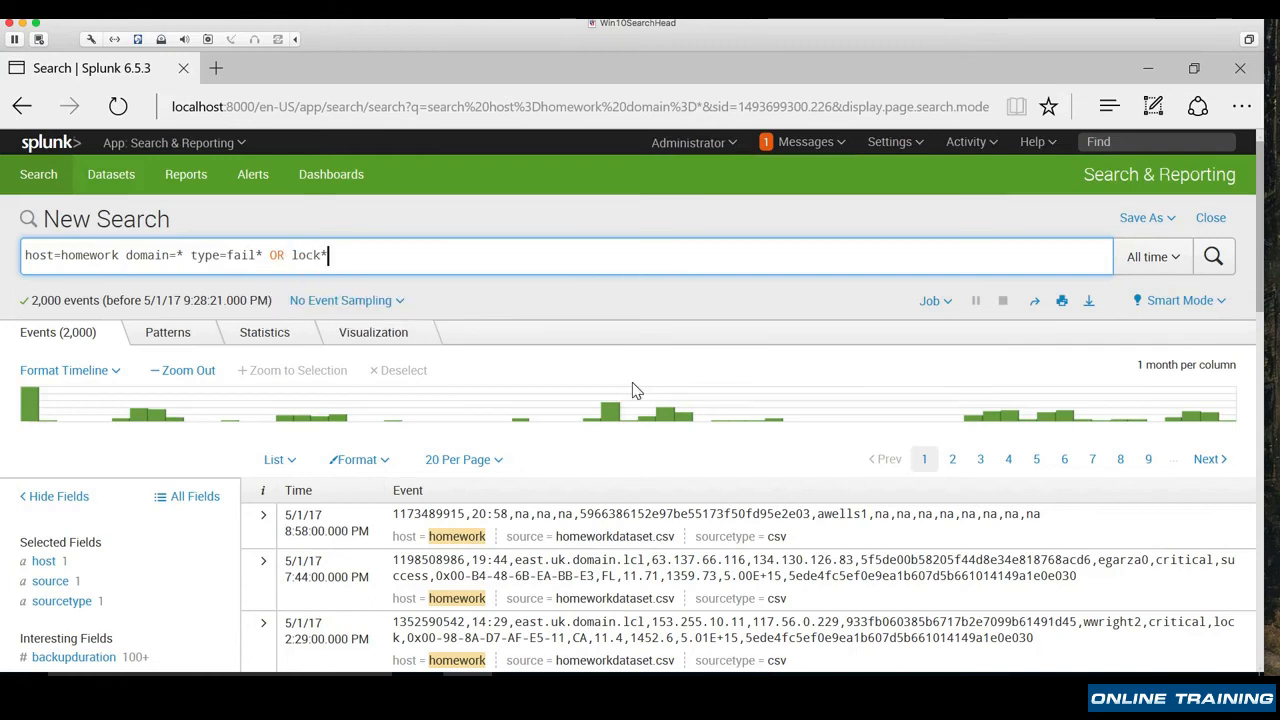
key(Return)
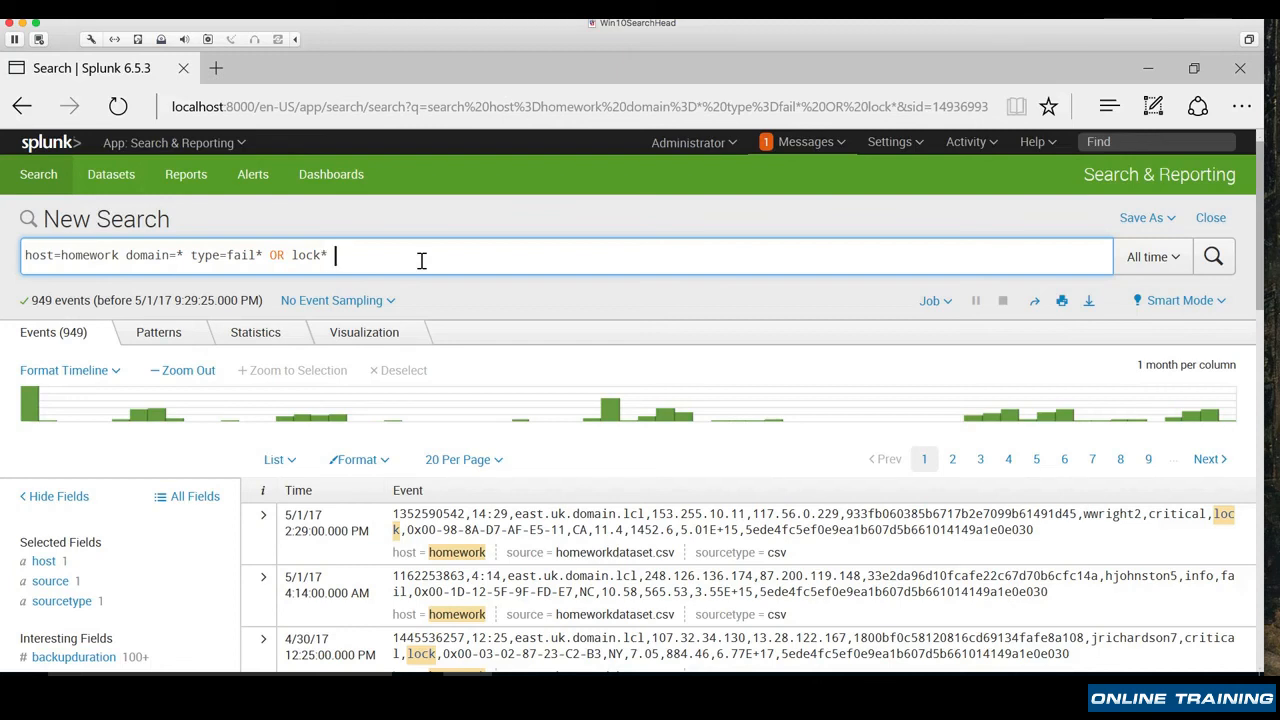
Pipe the search into a table of the domain and type fields with "| table domain type" and run it
text(|)
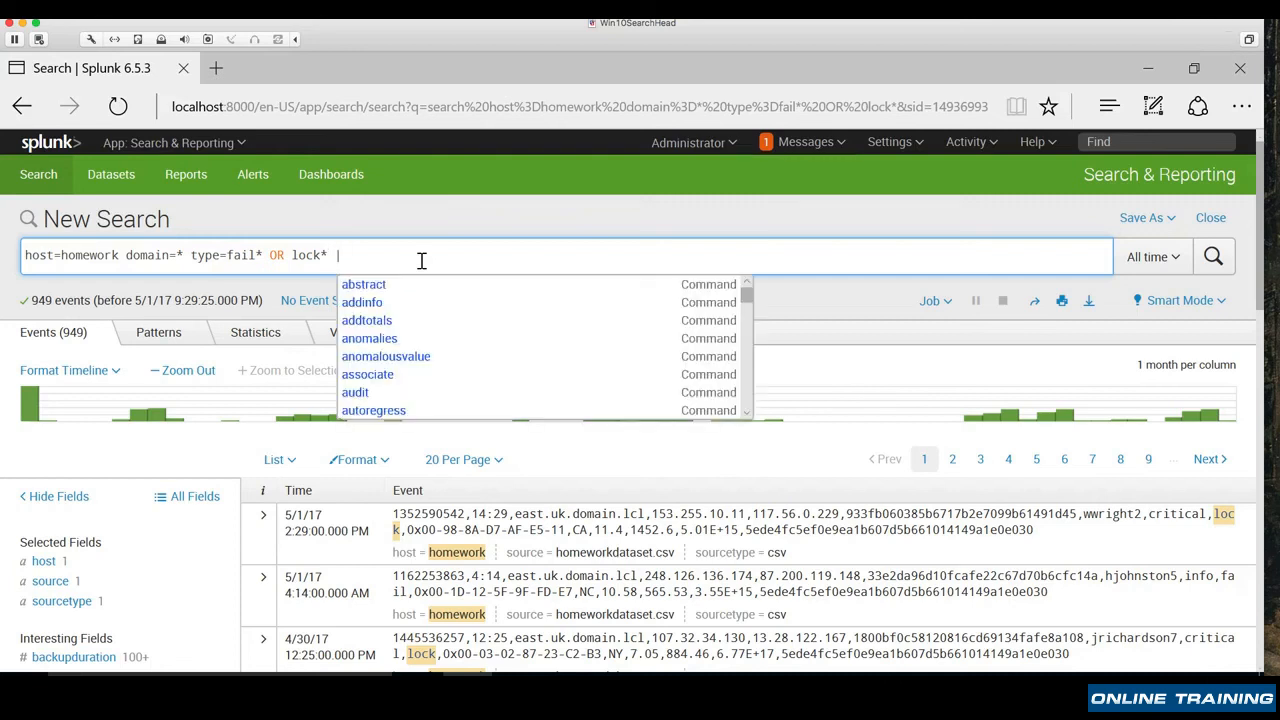
text( table)
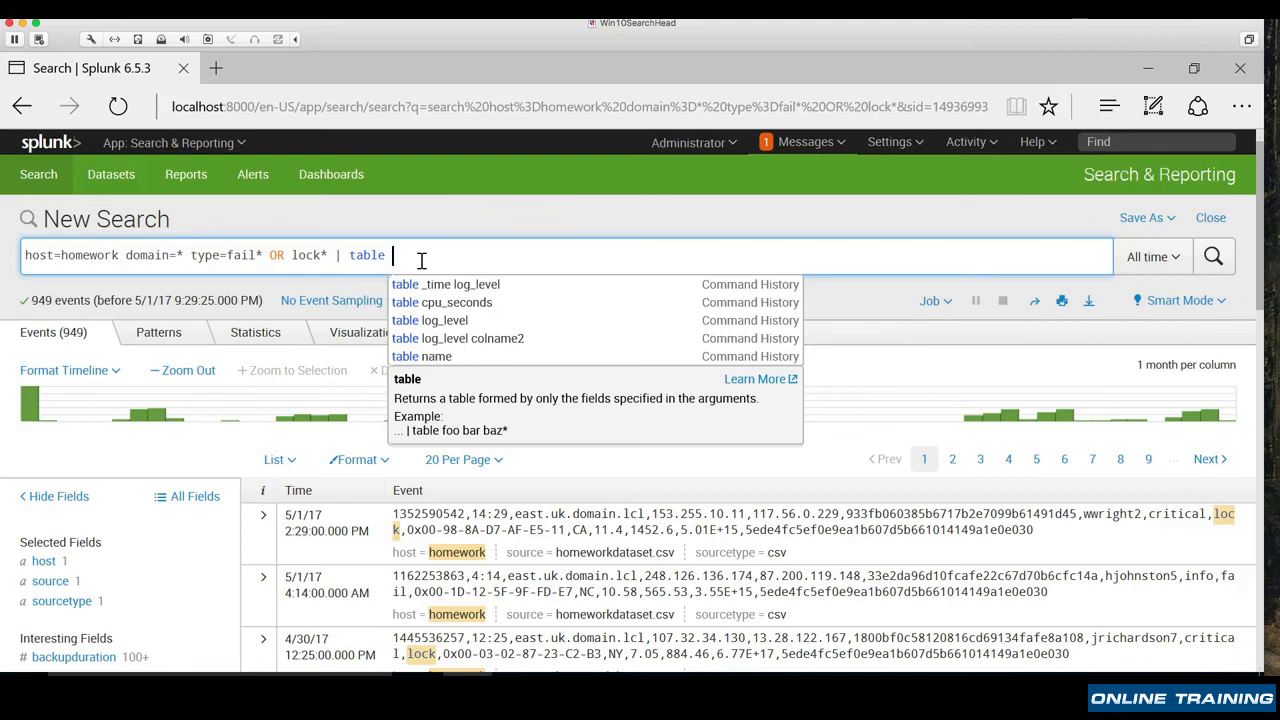
text(domai)
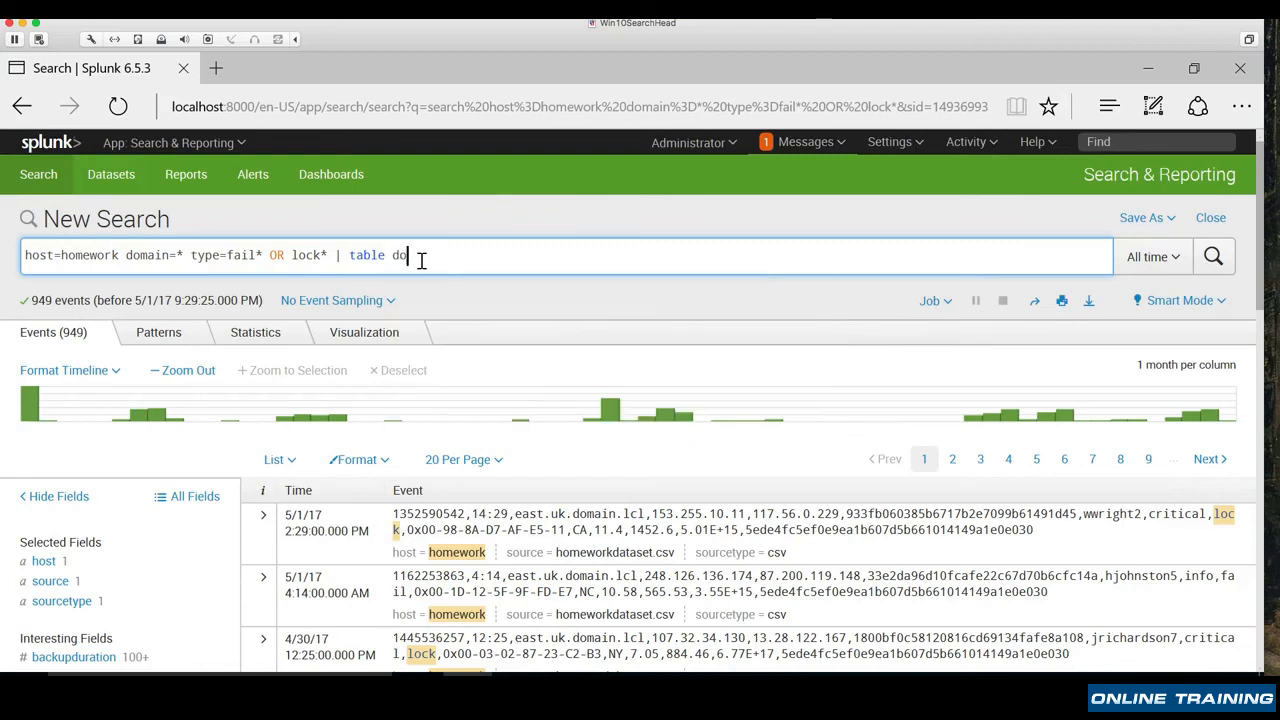
text(n type)
click(1213, 257)
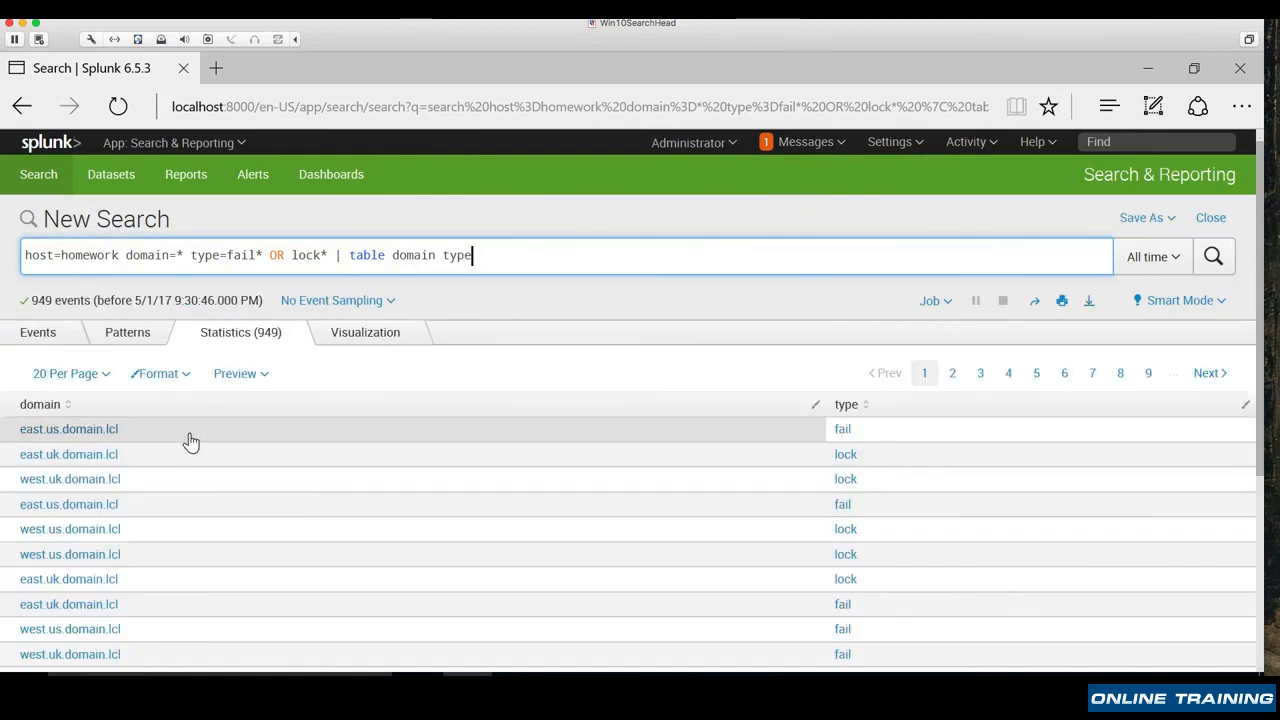
scroll(195, 444, down, 2)
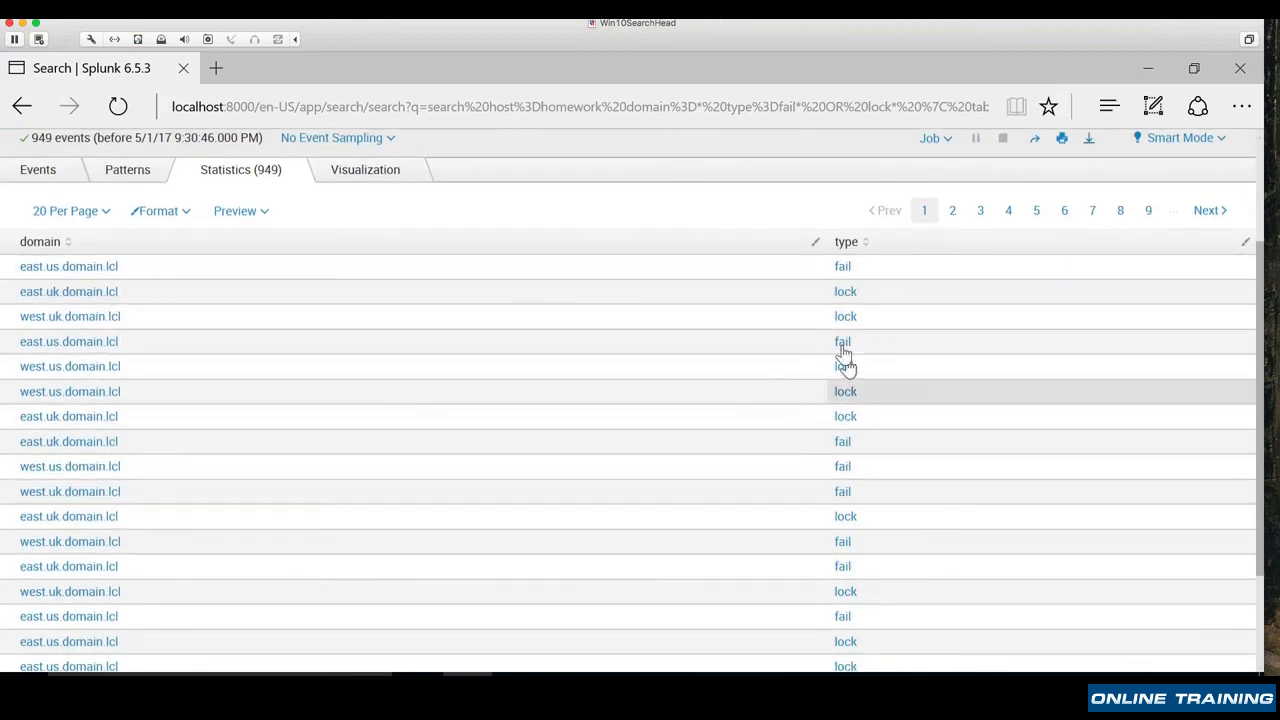
Add _time as the first column of the table command, ahead of domain, and run the search
scroll(460, 474, up, 2)
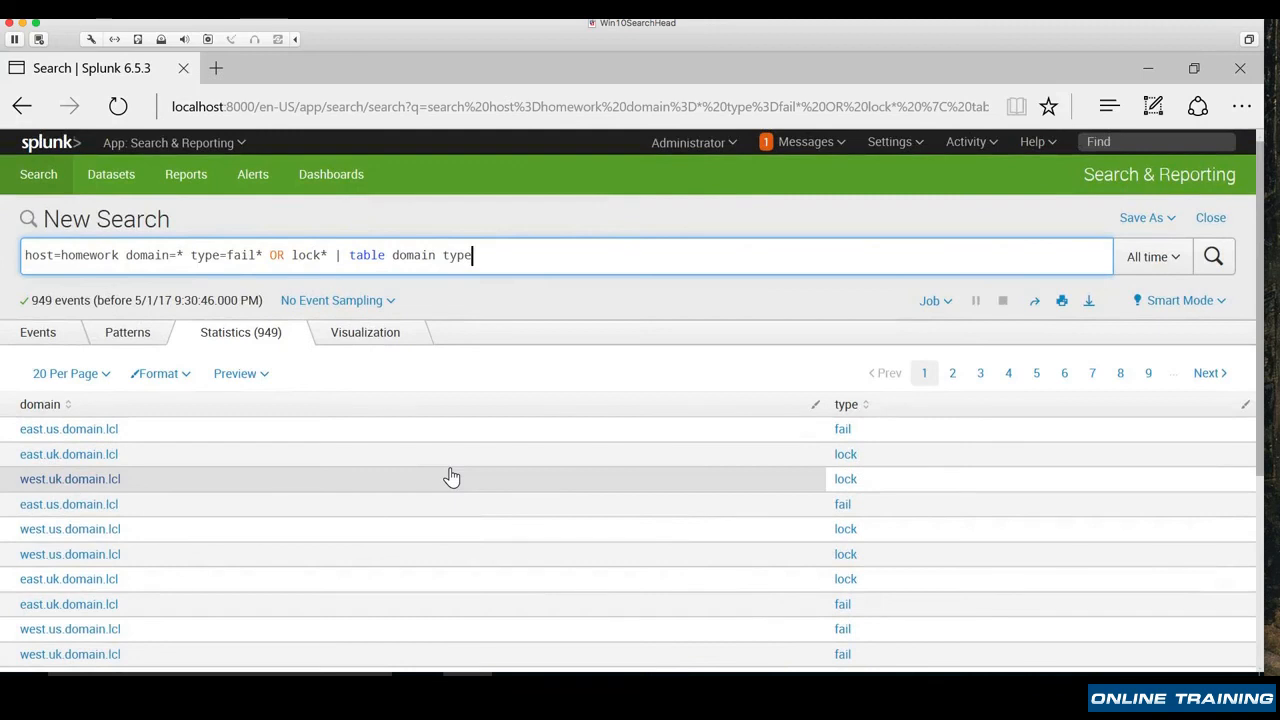
click(394, 255)
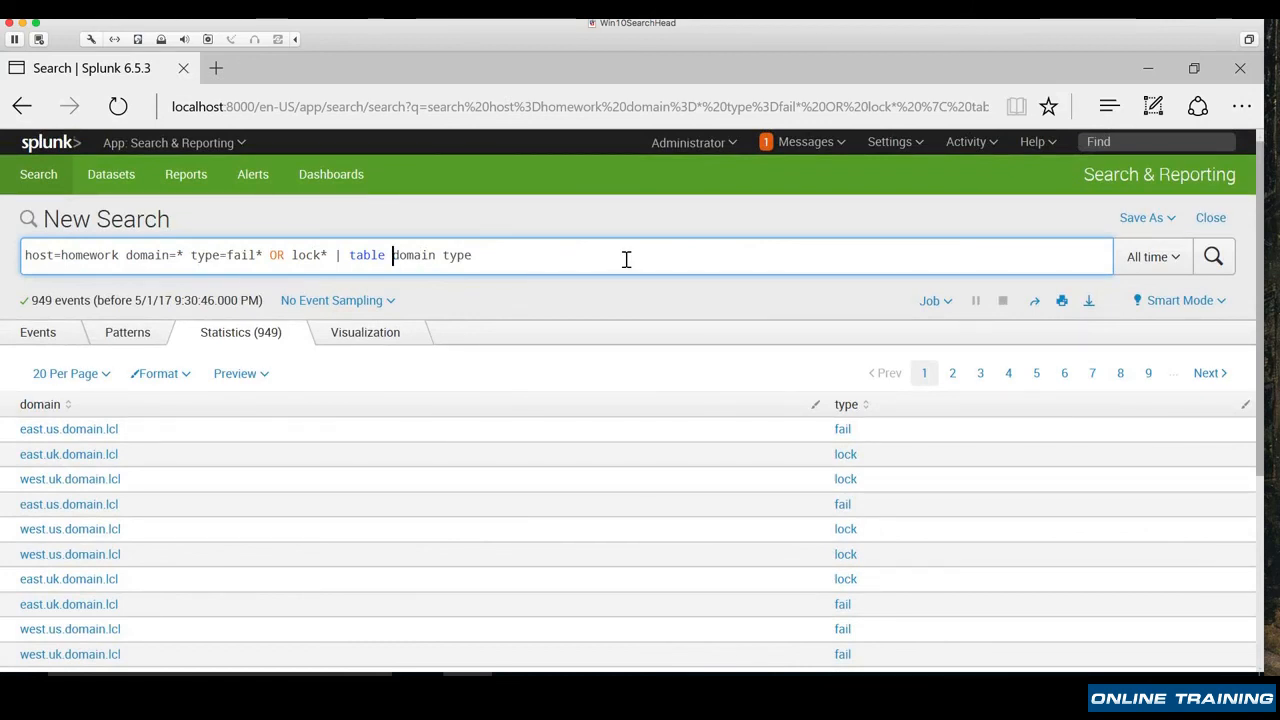
text(_time)
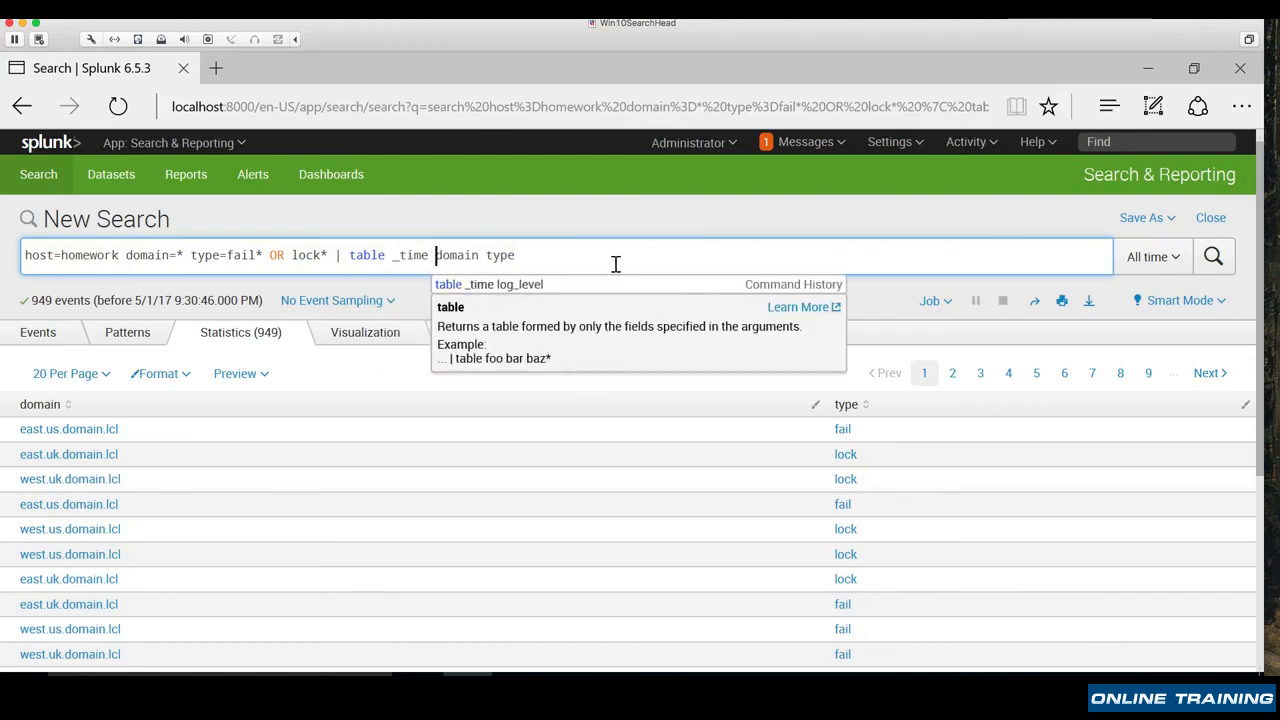
click(1213, 256)
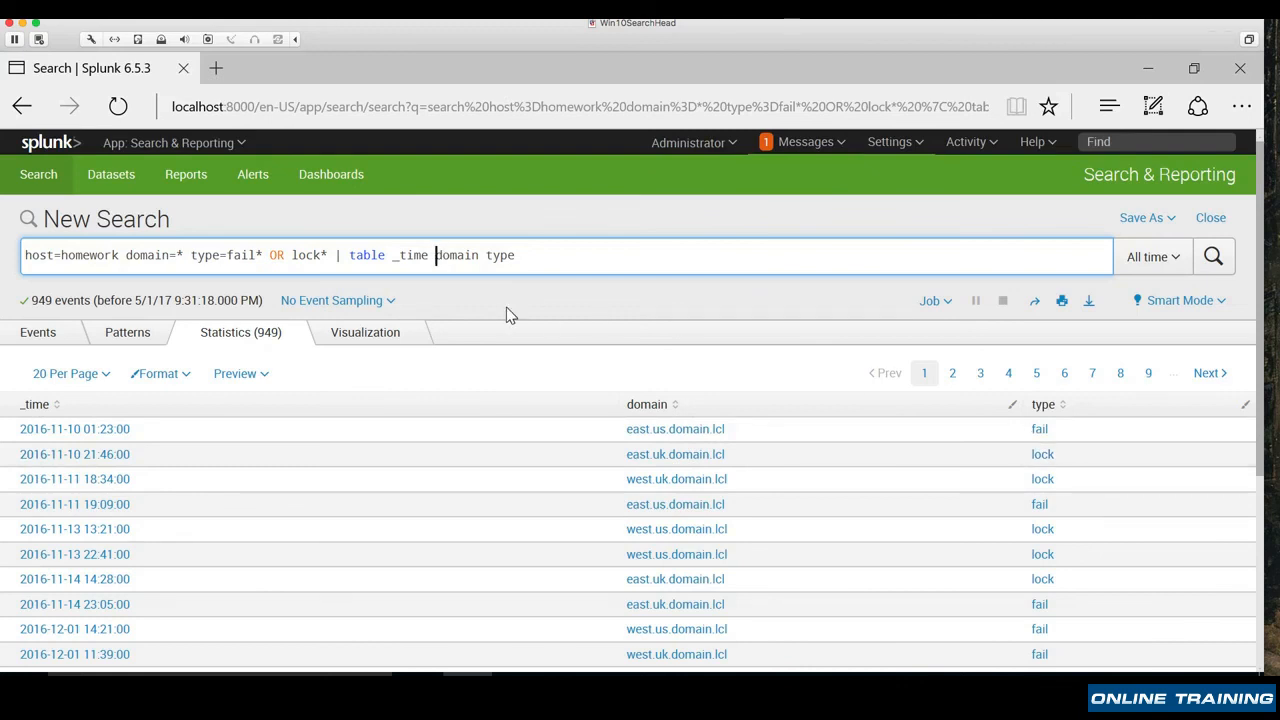
Show the search's events and change the search mode to Verbose Mode
click(40, 333)
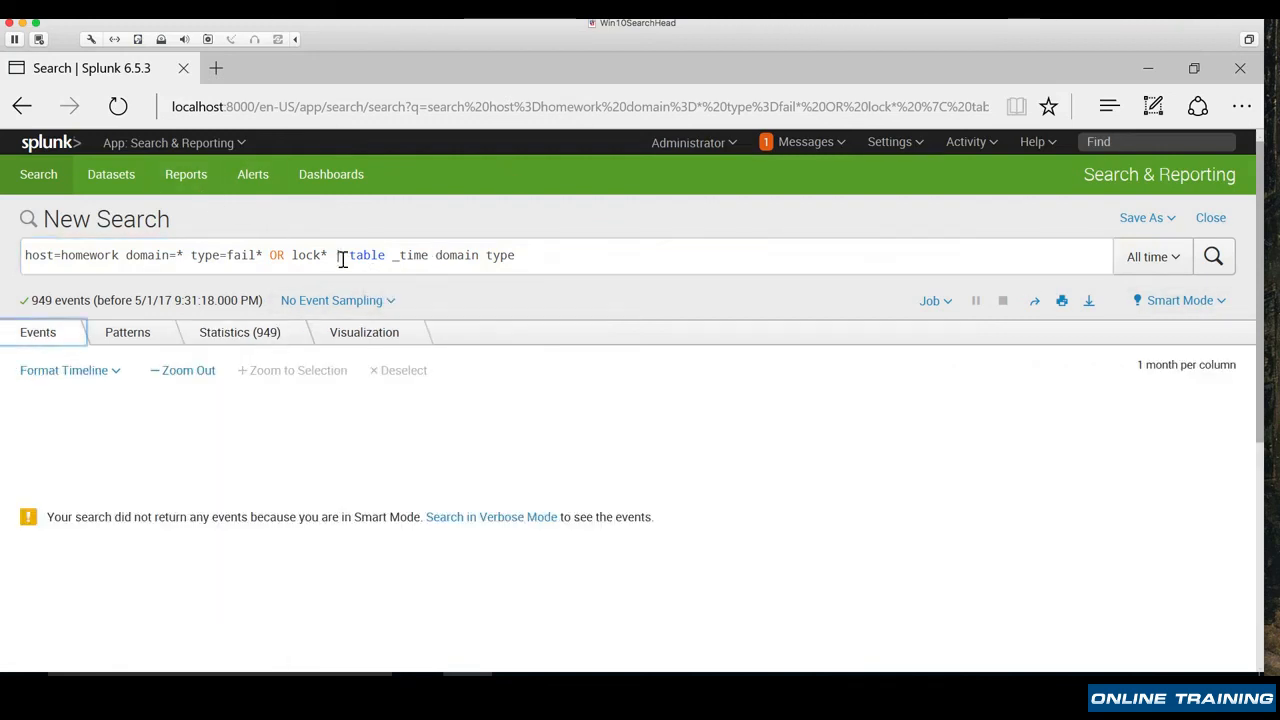
click(1180, 301)
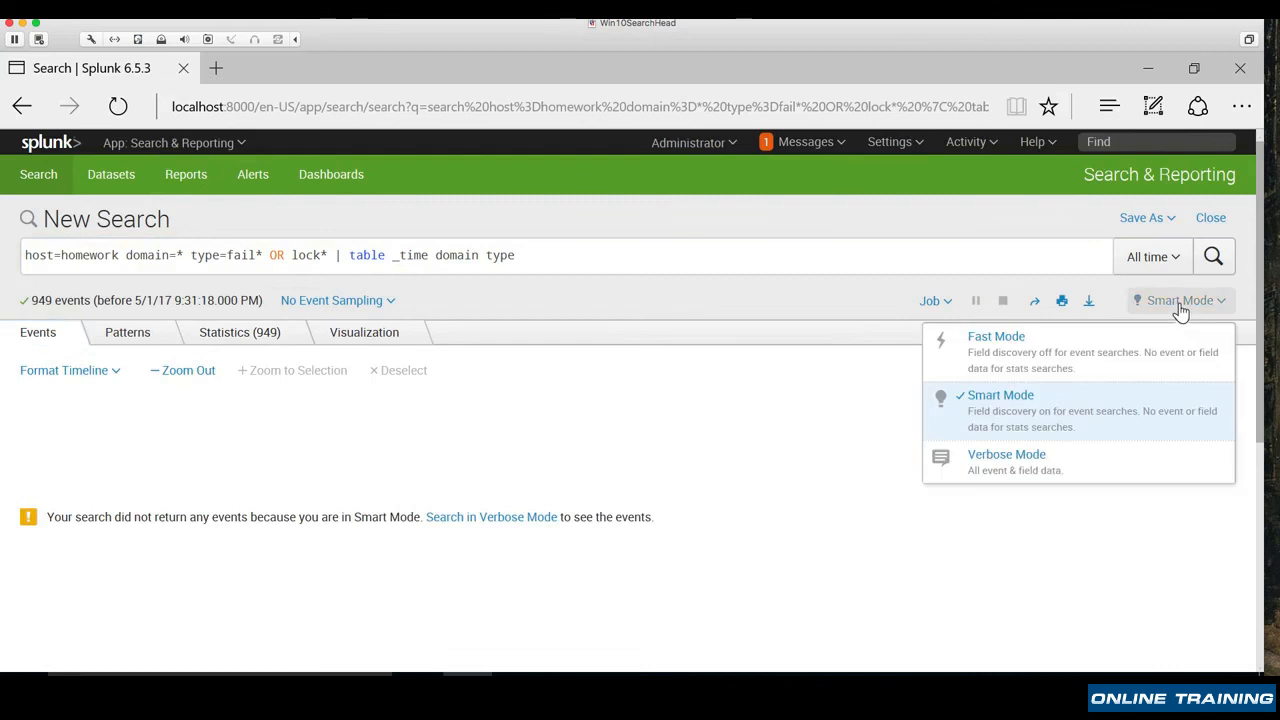
click(1010, 455)
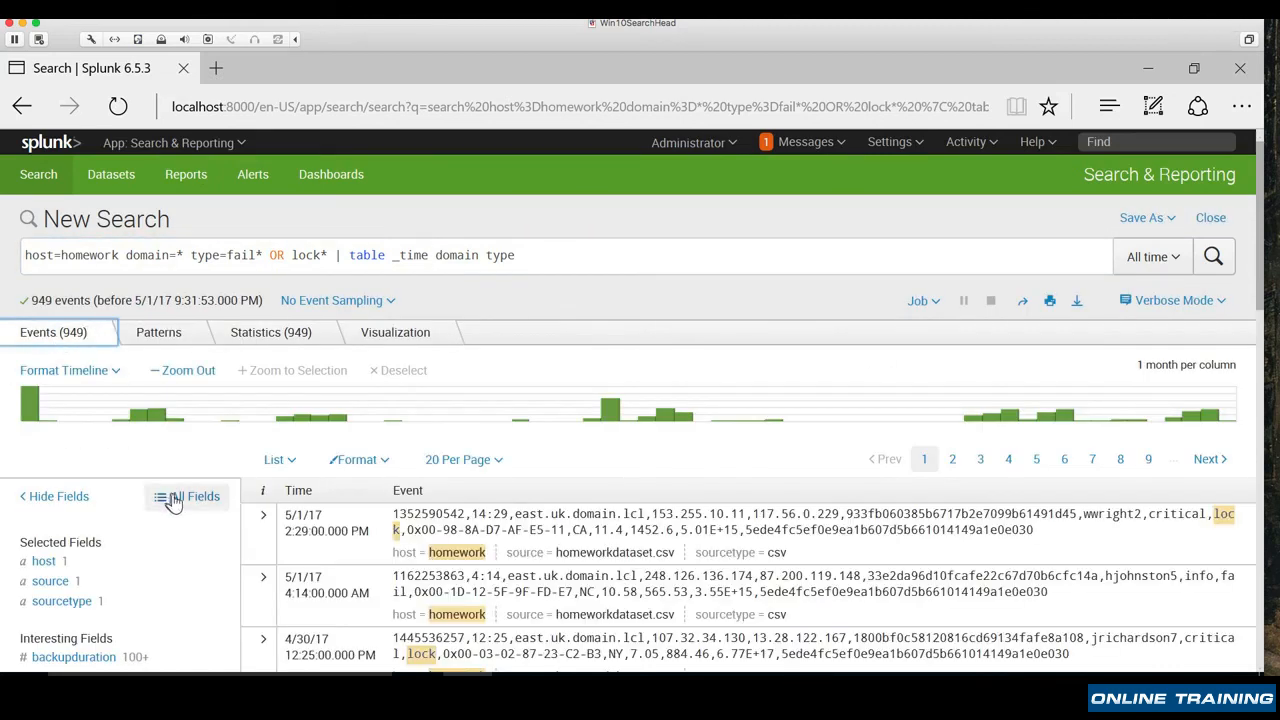
Find the usr field among the interesting fields and inspect its values
scroll(200, 575, down, 5)
scroll(188, 571, down, 5)
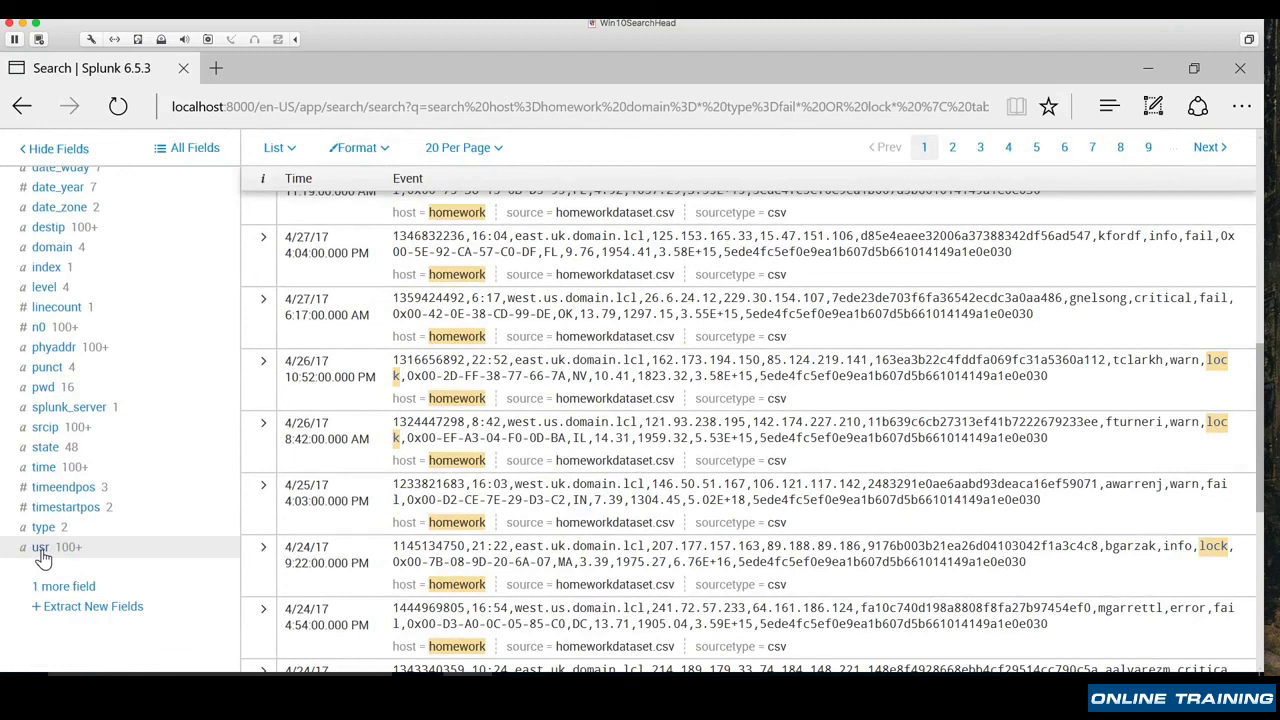
click(40, 548)
click(824, 220)
scroll(415, 370, up, 5)
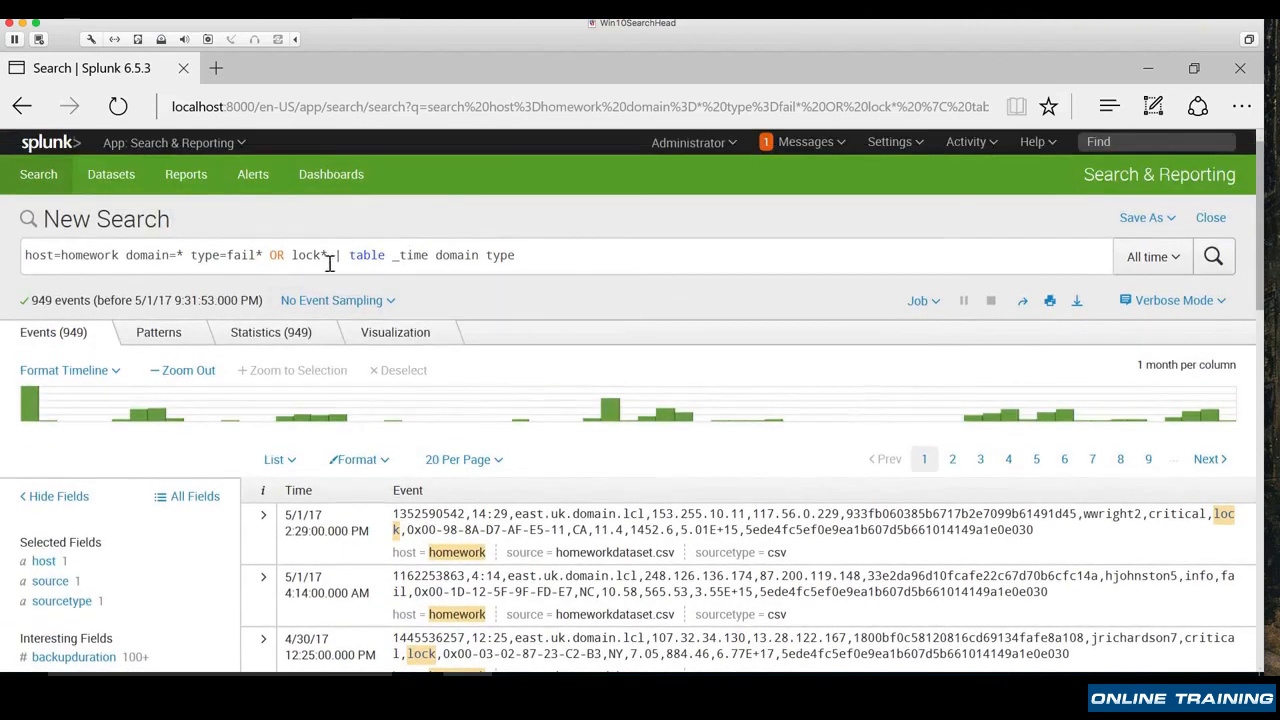
Add the filter usr=* before the type condition and a usr column after _time in the table command, and run the search
click(190, 261)
text(usr=*)
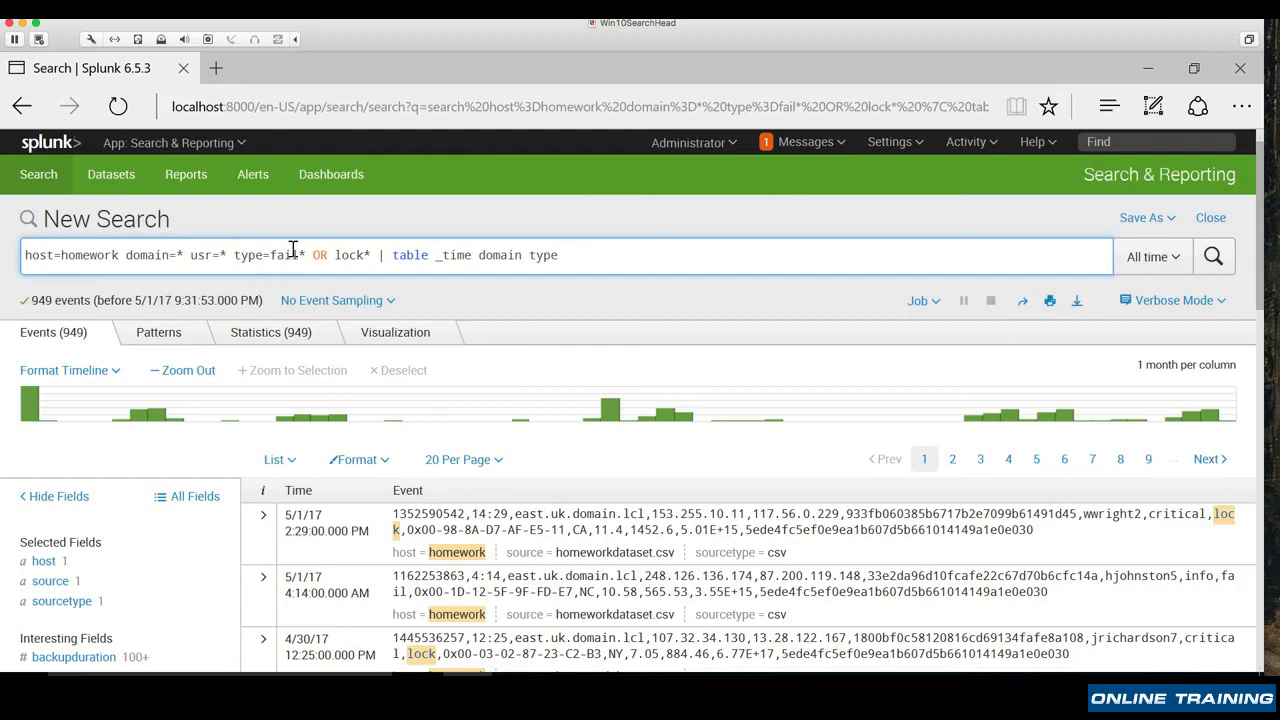
click(480, 256)
text(usr)
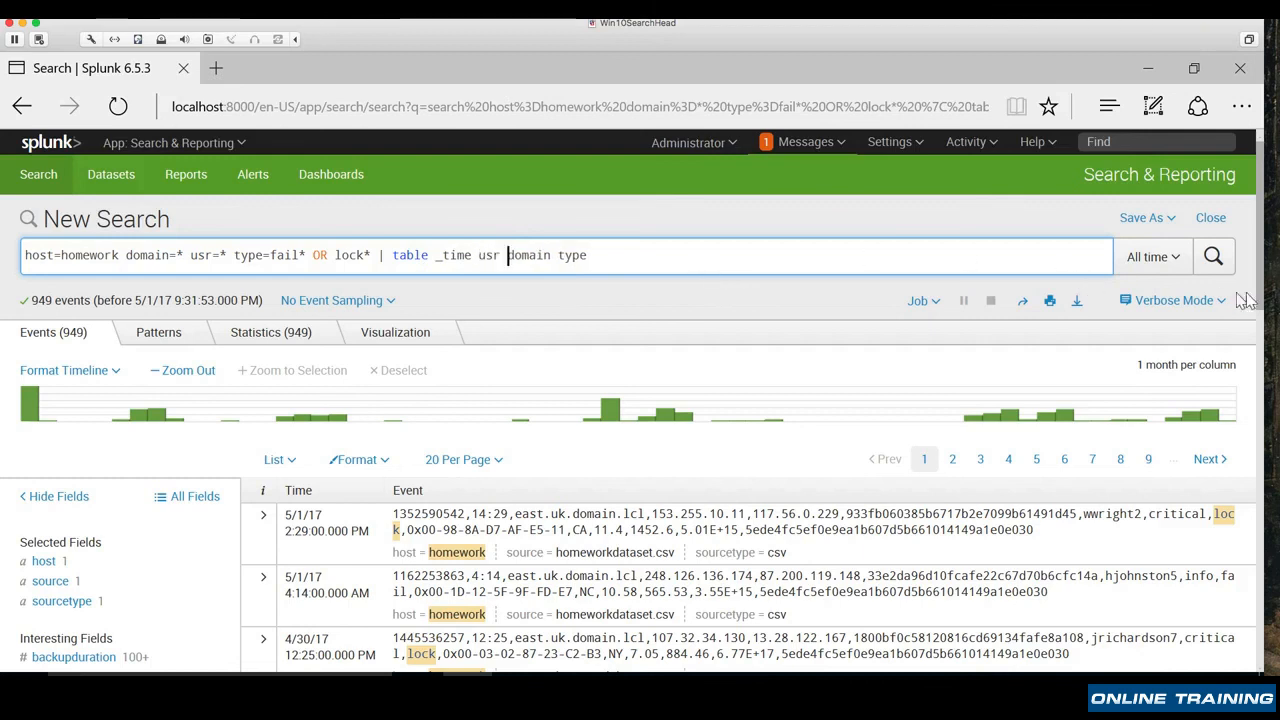
click(1214, 259)
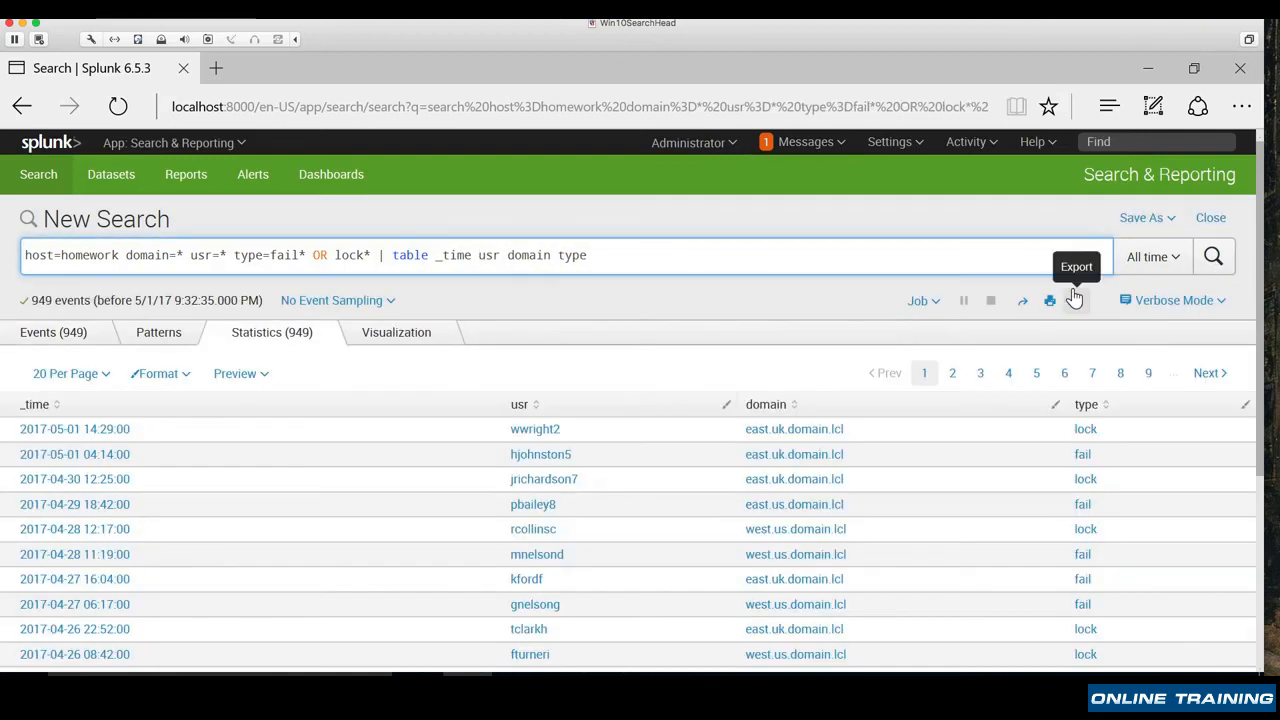